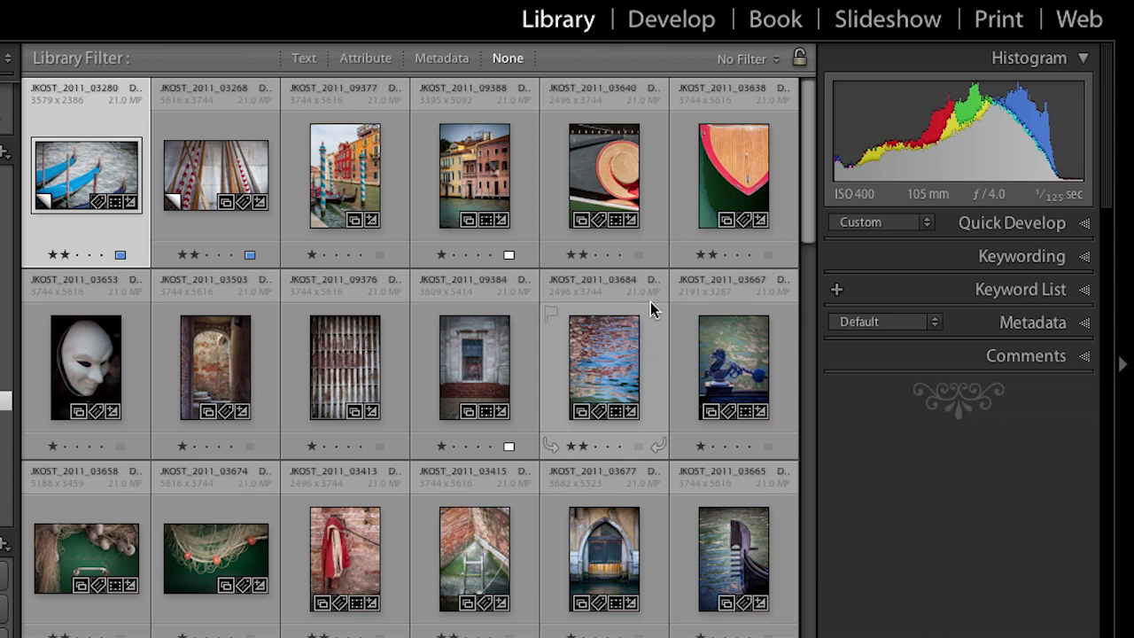
# Switch from Library to the Book module, opening a new Blurb Standard Landscape book.
pyautogui.click(775, 22)
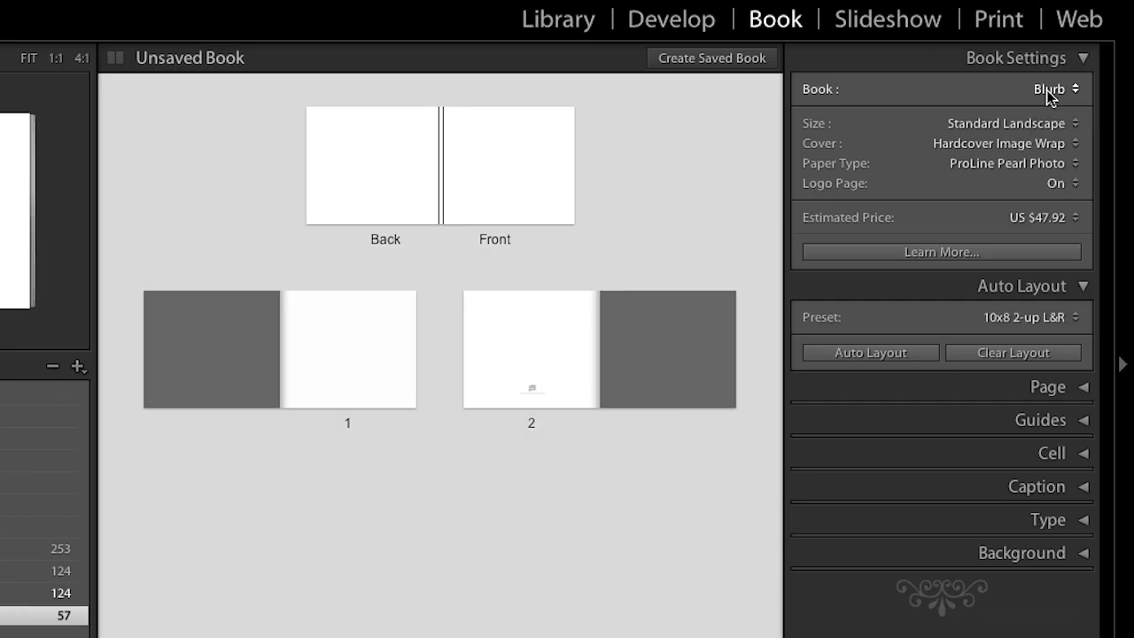
pyautogui.click(1050, 90)
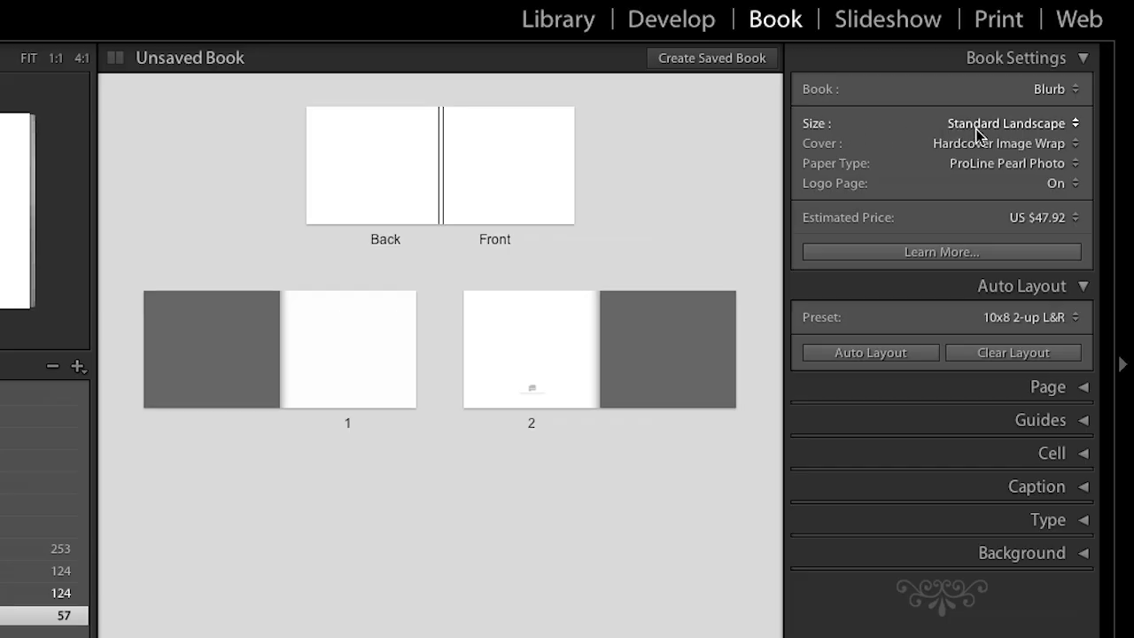
pyautogui.click(976, 129)
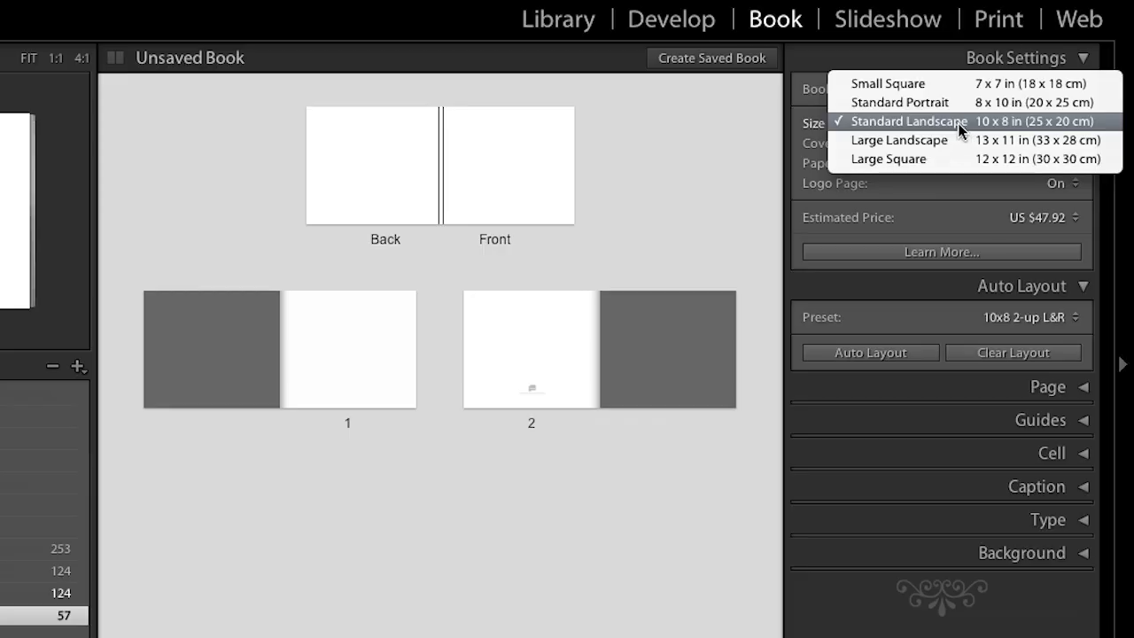
pyautogui.click(958, 123)
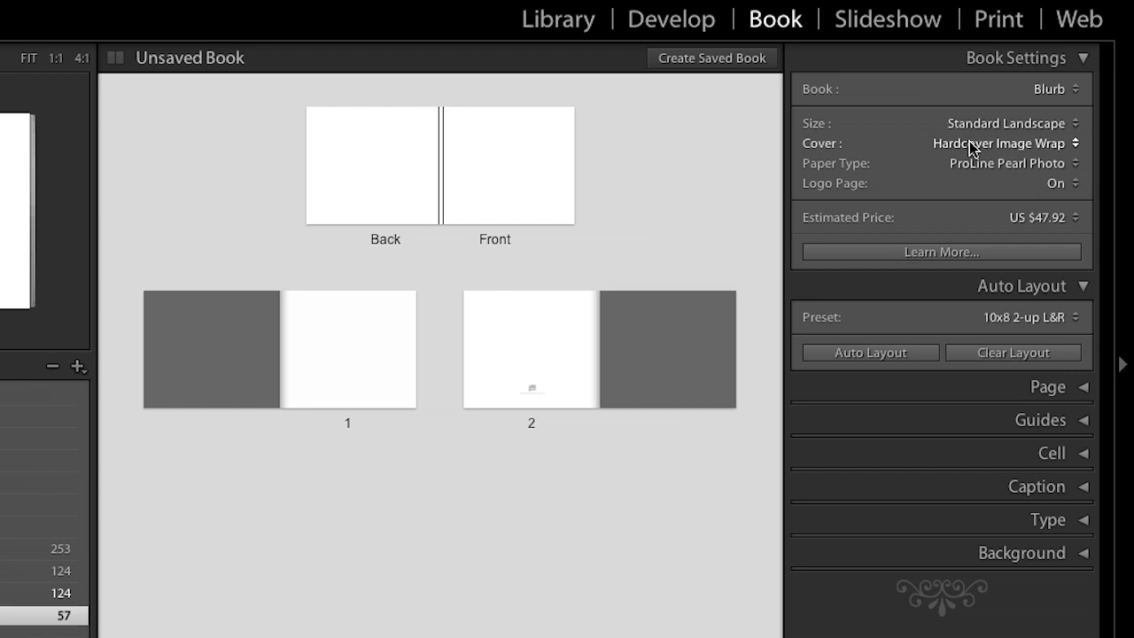
# Set the book cover to Hardcover Dust Jacket, keeping ProLine Pearl Photo paper.
pyautogui.click(970, 146)
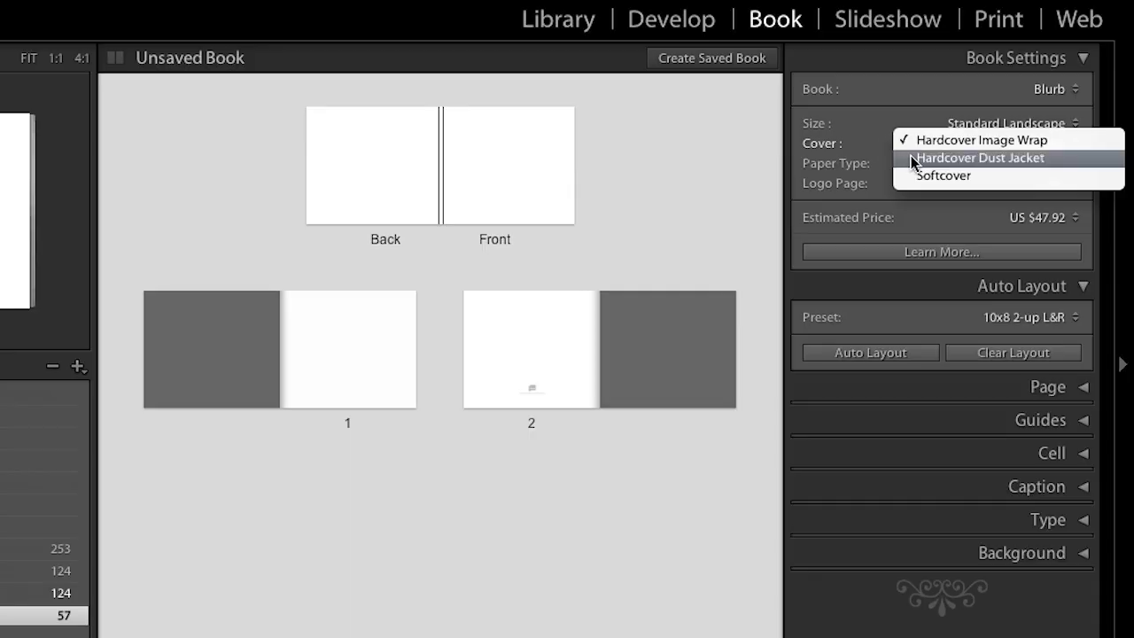
pyautogui.click(902, 158)
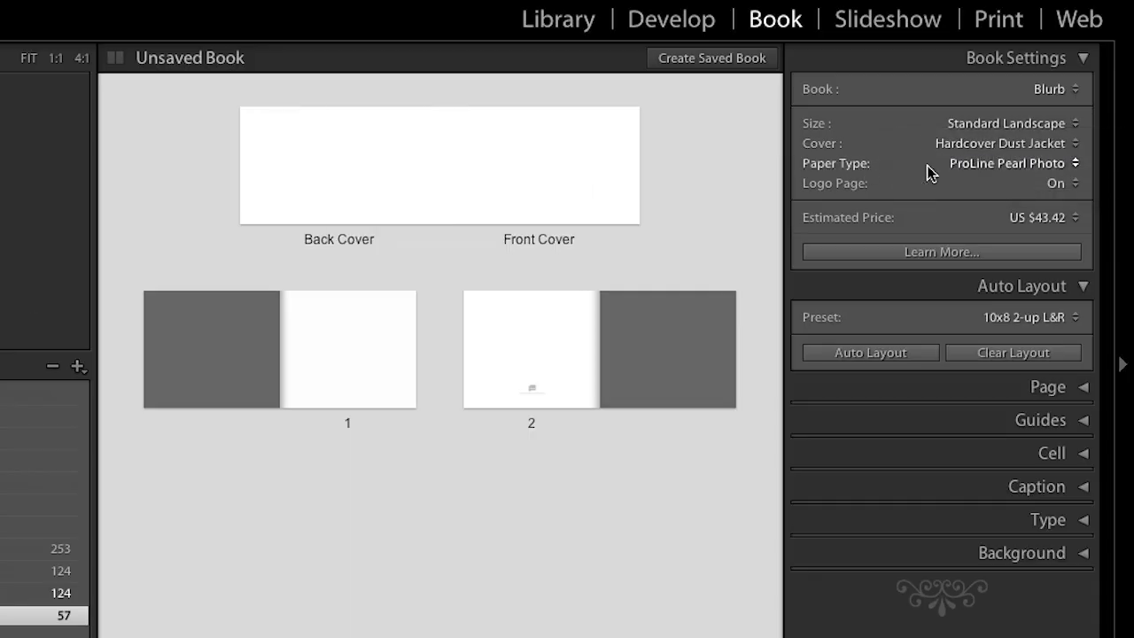
pyautogui.click(979, 166)
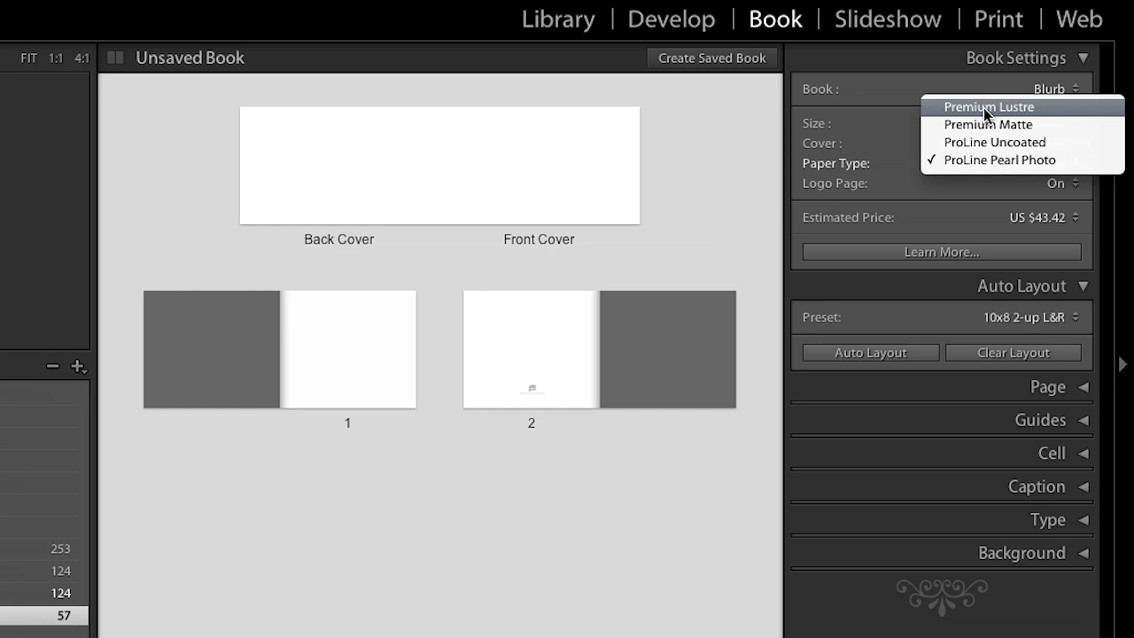
pyautogui.click(986, 158)
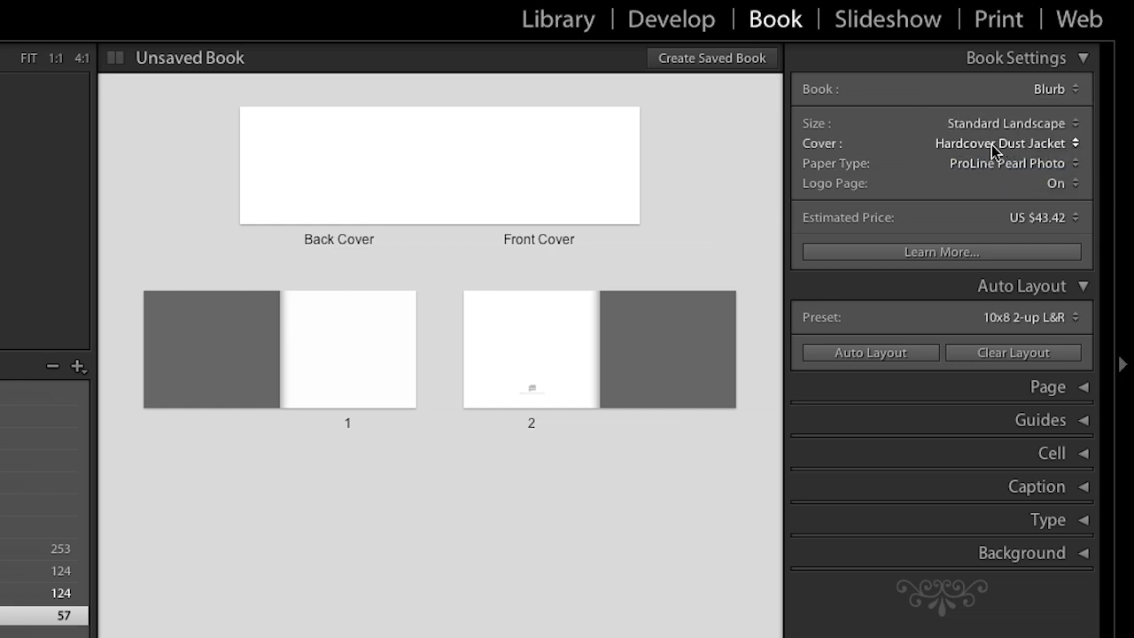
pyautogui.click(992, 145)
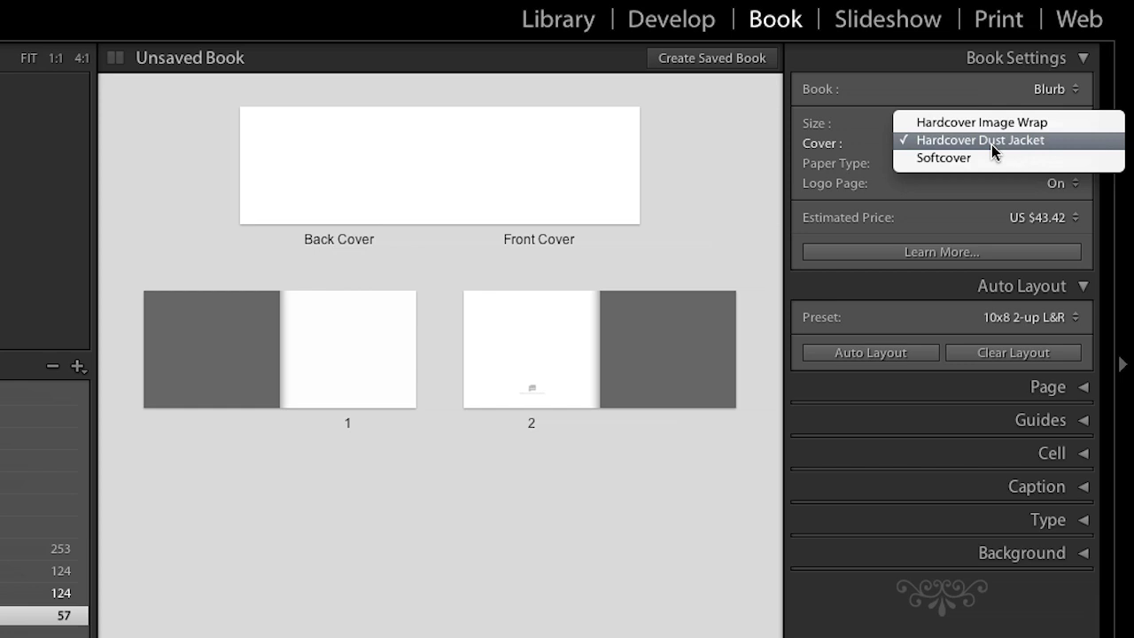
pyautogui.click(992, 145)
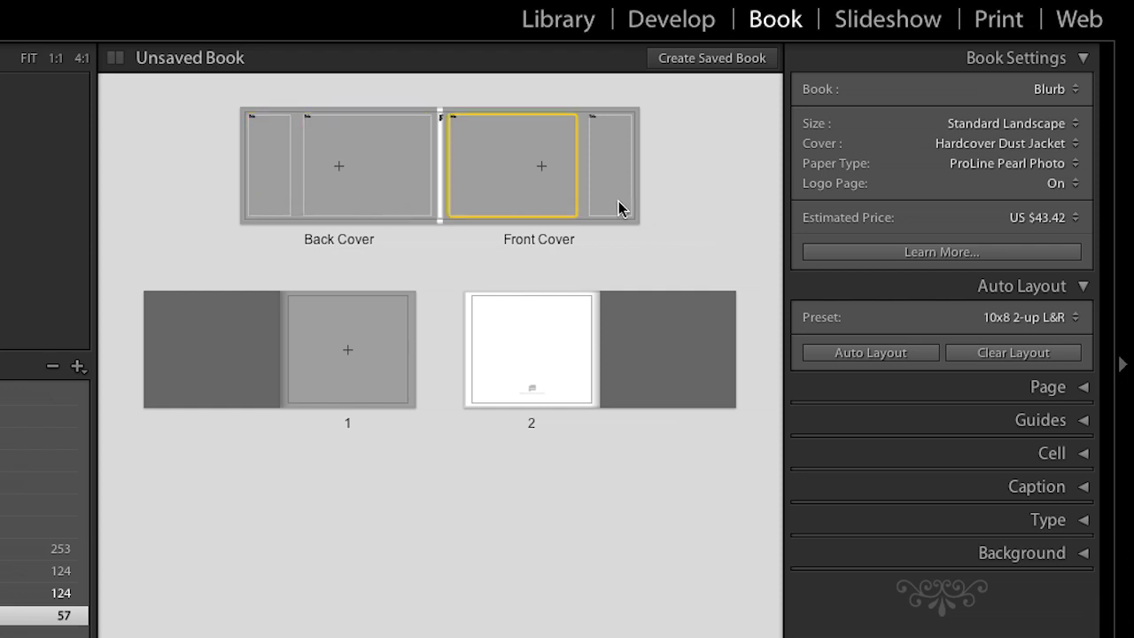
# Switch the cover back to Hardcover Image Wrap, keep Logo Page on, and collapse Book Settings.
pyautogui.click(969, 144)
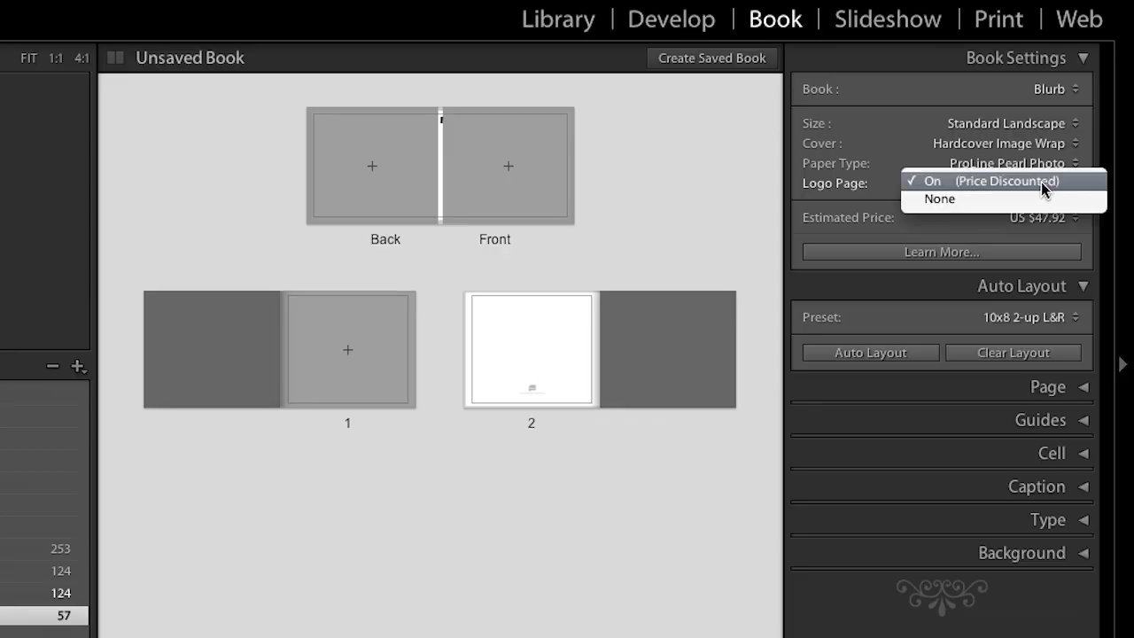
pyautogui.click(1028, 179)
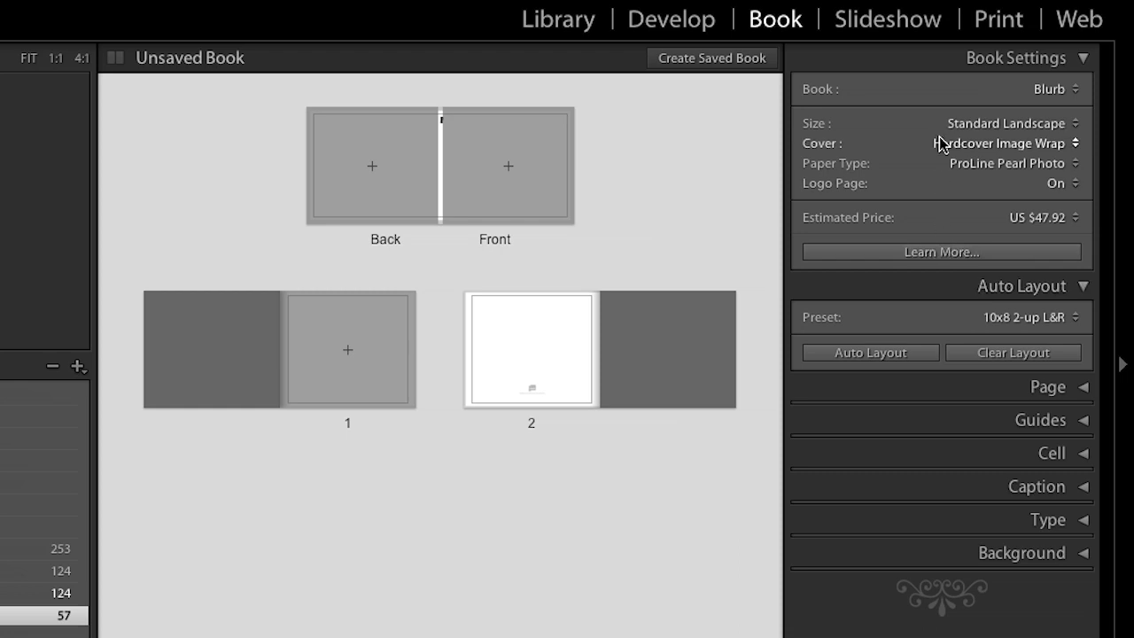
pyautogui.click(930, 62)
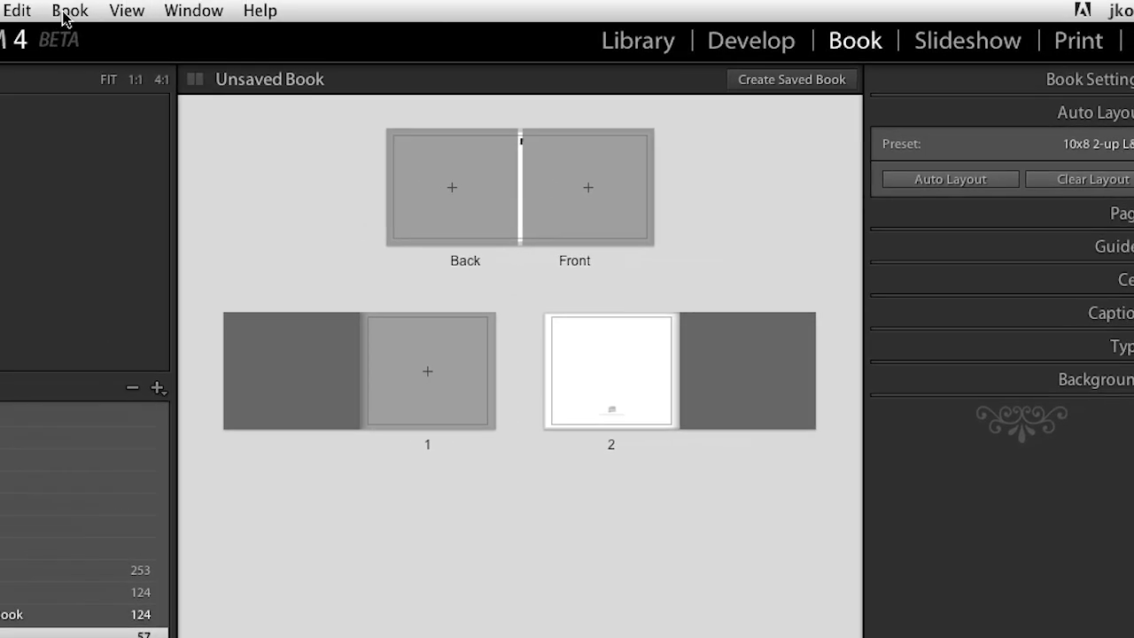
# In Book Preferences, keep Zoom to Fit and fill text boxes with Caption metadata.
pyautogui.click(70, 11)
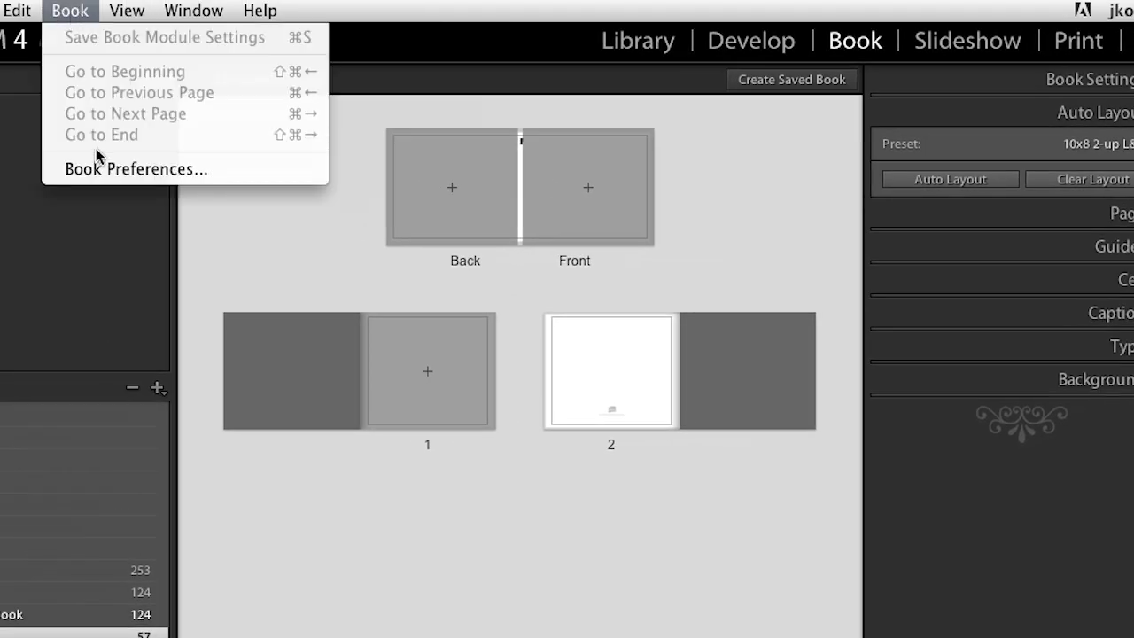
pyautogui.click(219, 169)
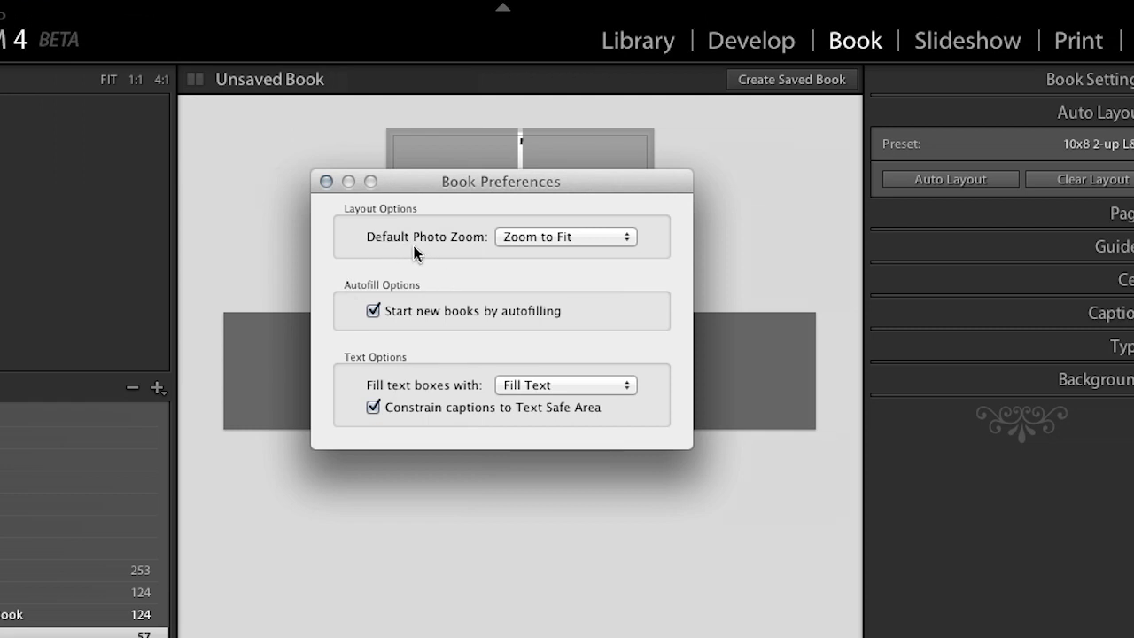
pyautogui.click(570, 240)
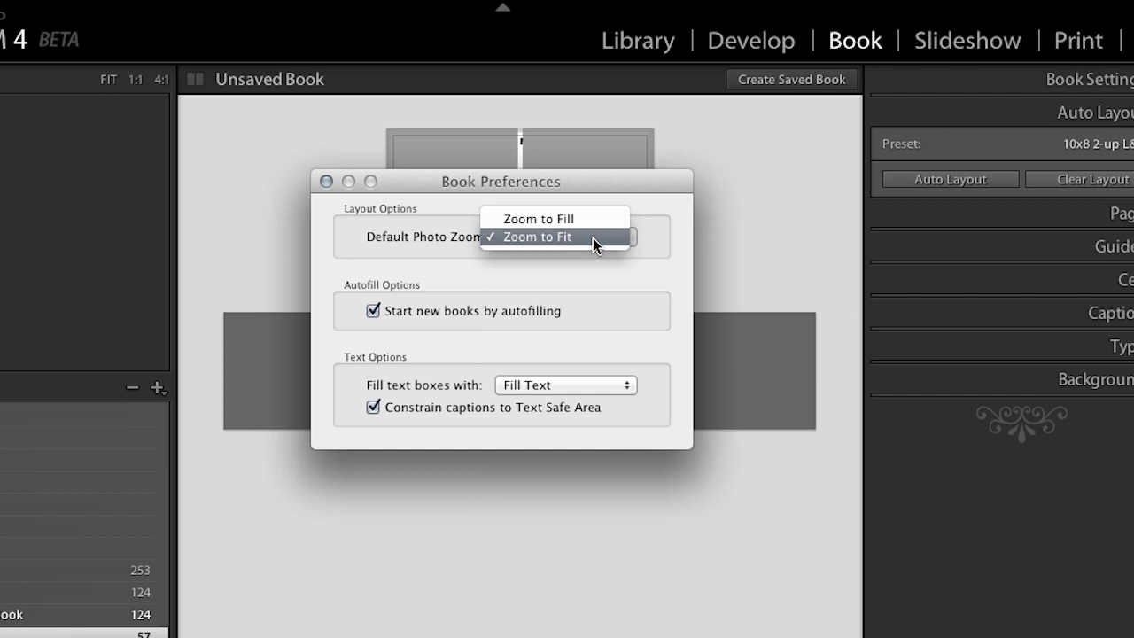
pyautogui.click(592, 238)
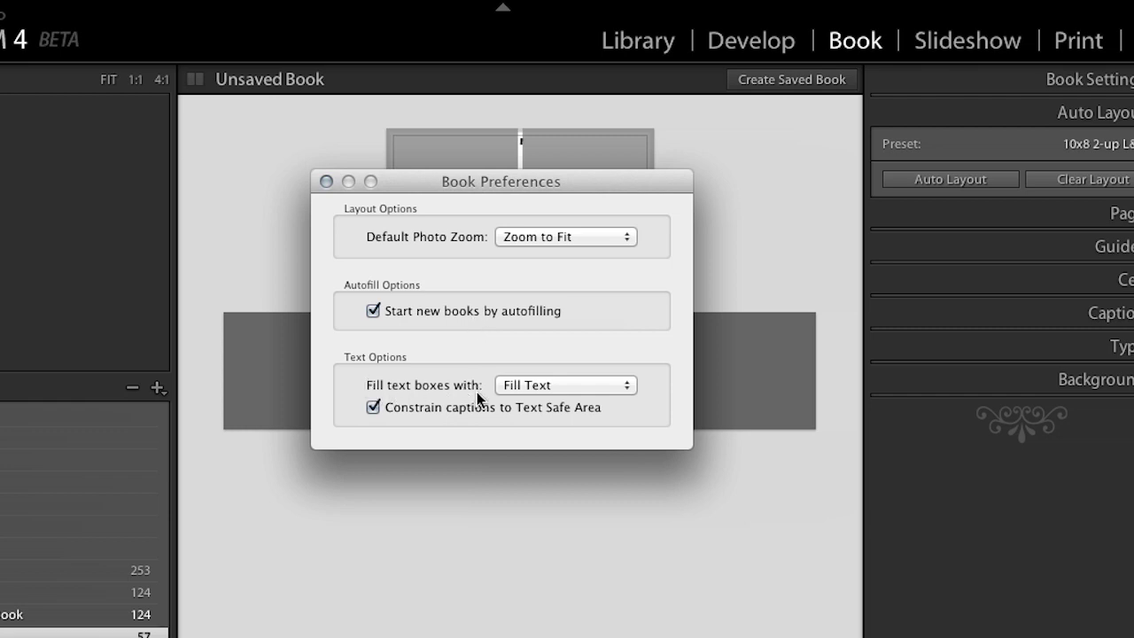
pyautogui.click(544, 386)
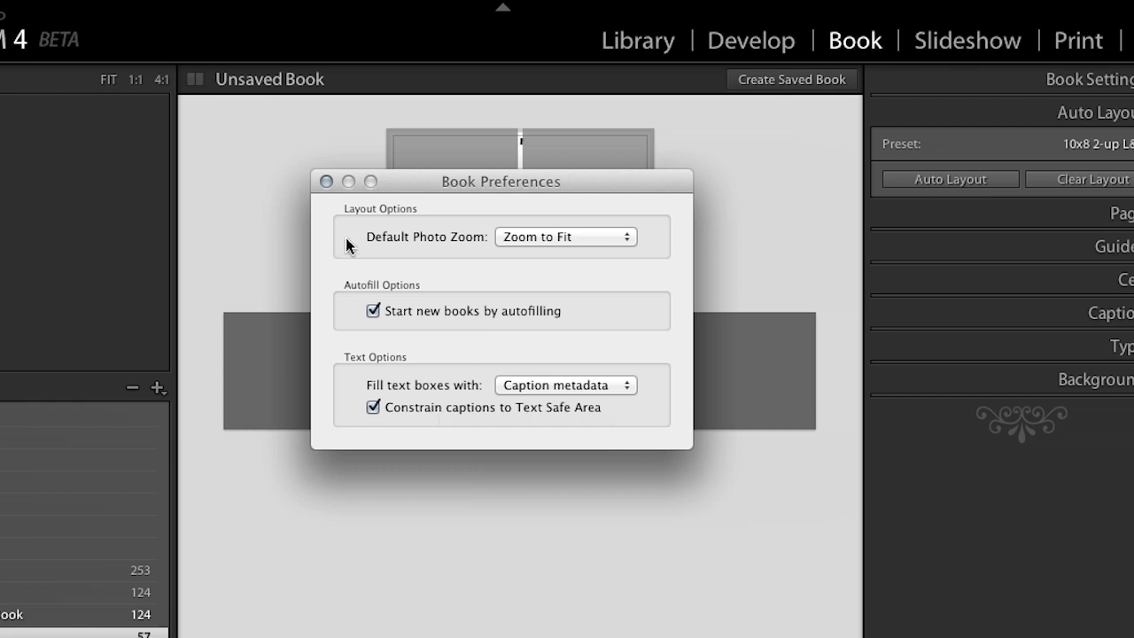
pyautogui.click(327, 181)
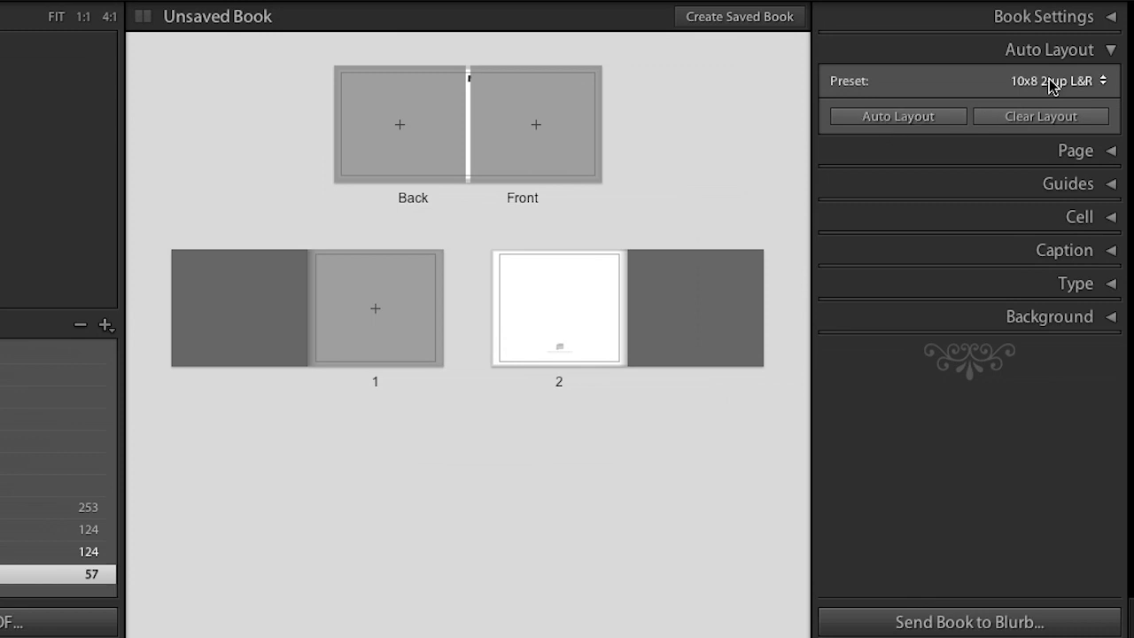
# Open the Auto Layout Preset Editor on 10x8 2-up LR, with left pages matching right pages.
pyautogui.click(1049, 79)
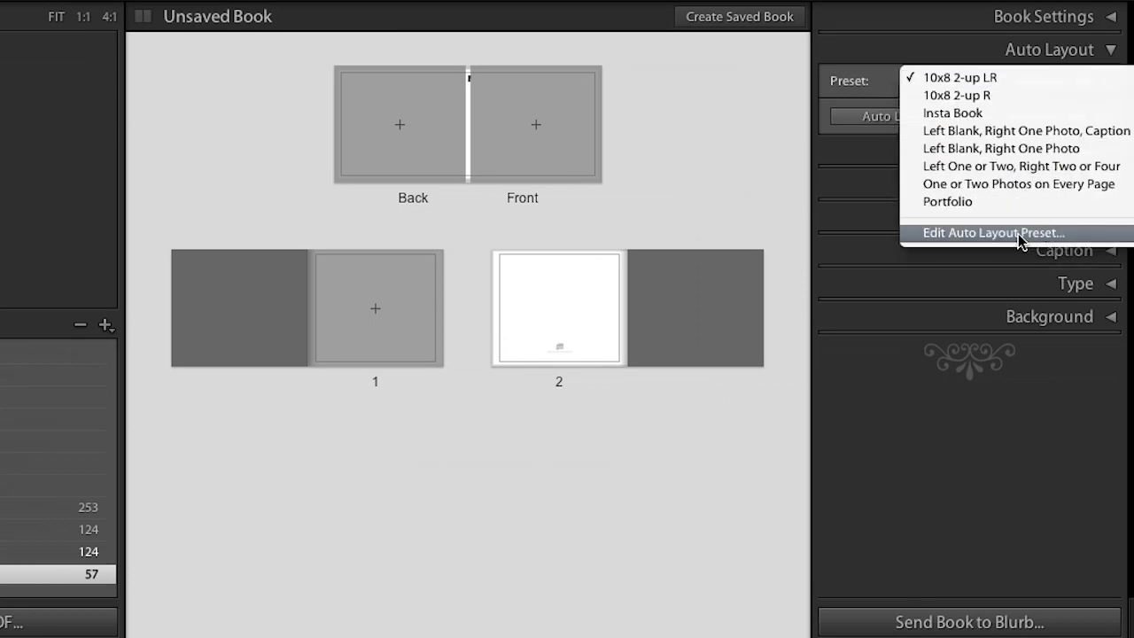
pyautogui.click(1043, 234)
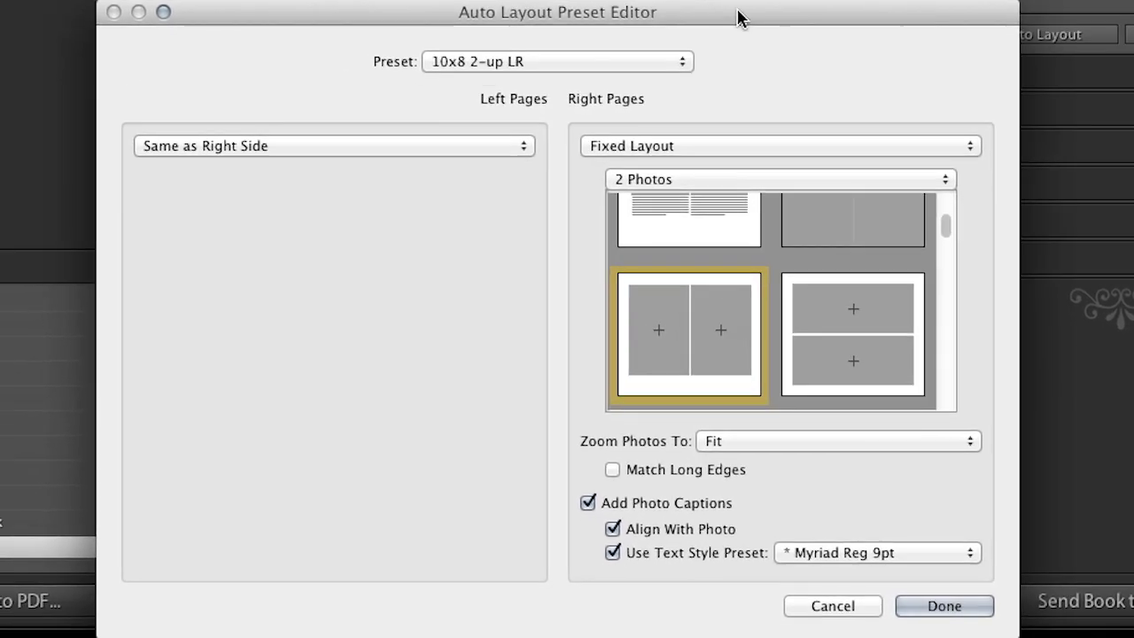
pyautogui.click(655, 62)
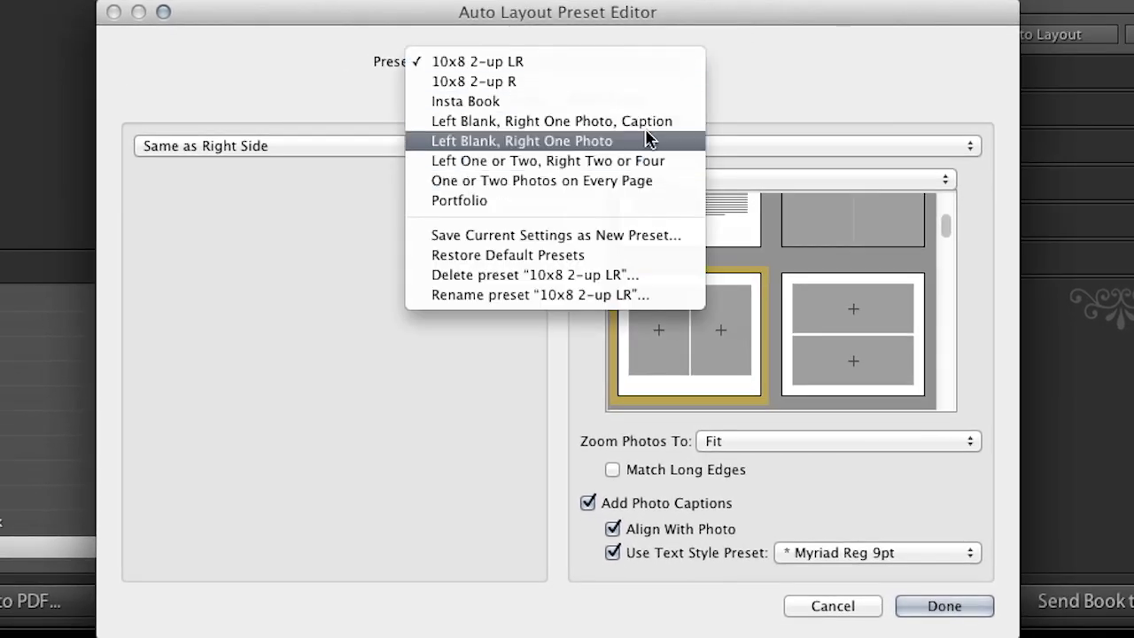
pyautogui.click(716, 109)
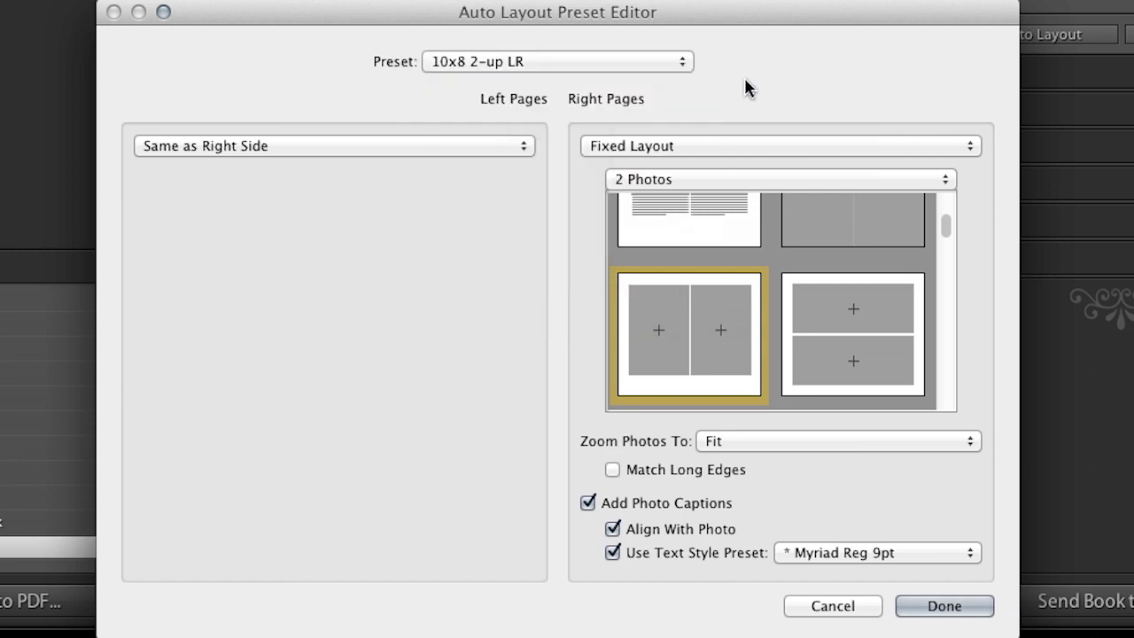
pyautogui.click(485, 155)
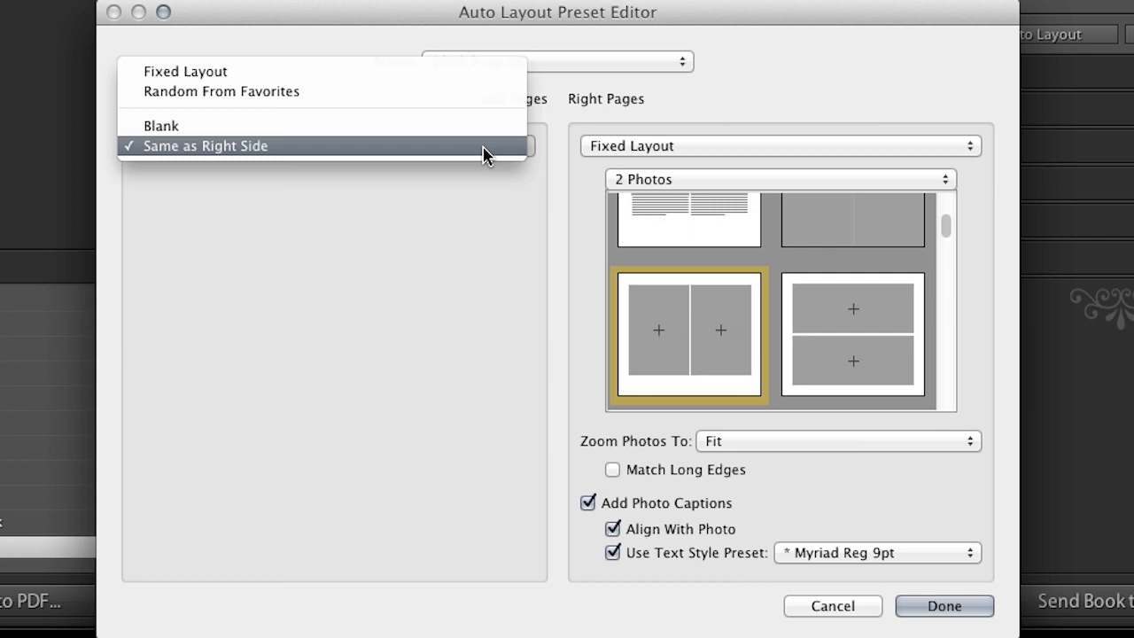
pyautogui.click(485, 155)
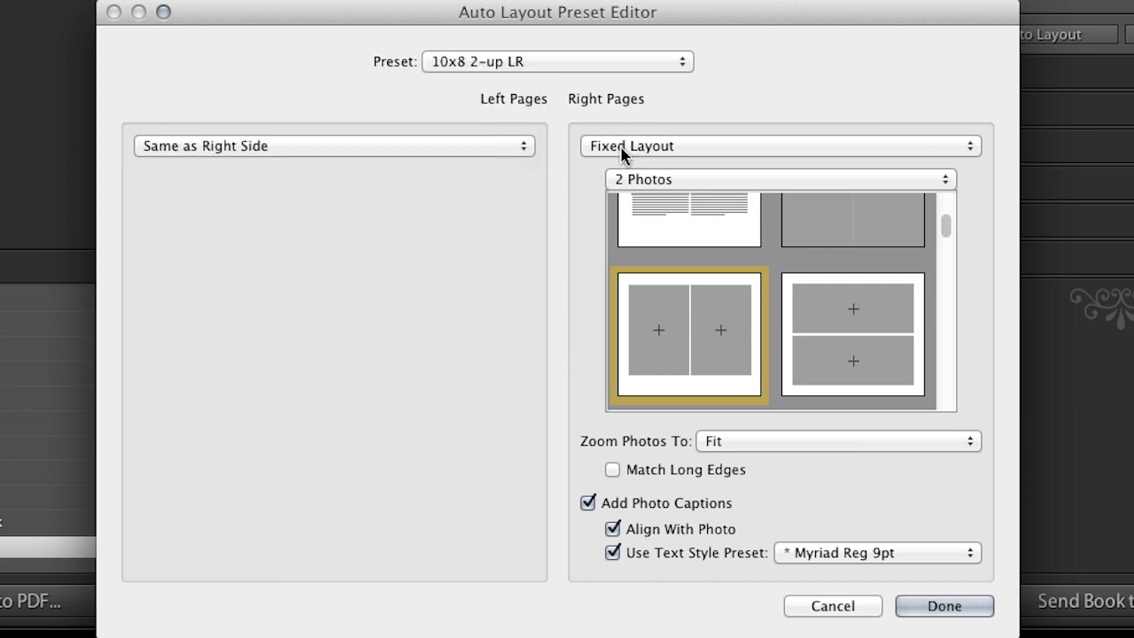
pyautogui.click(447, 147)
pyautogui.click(448, 148)
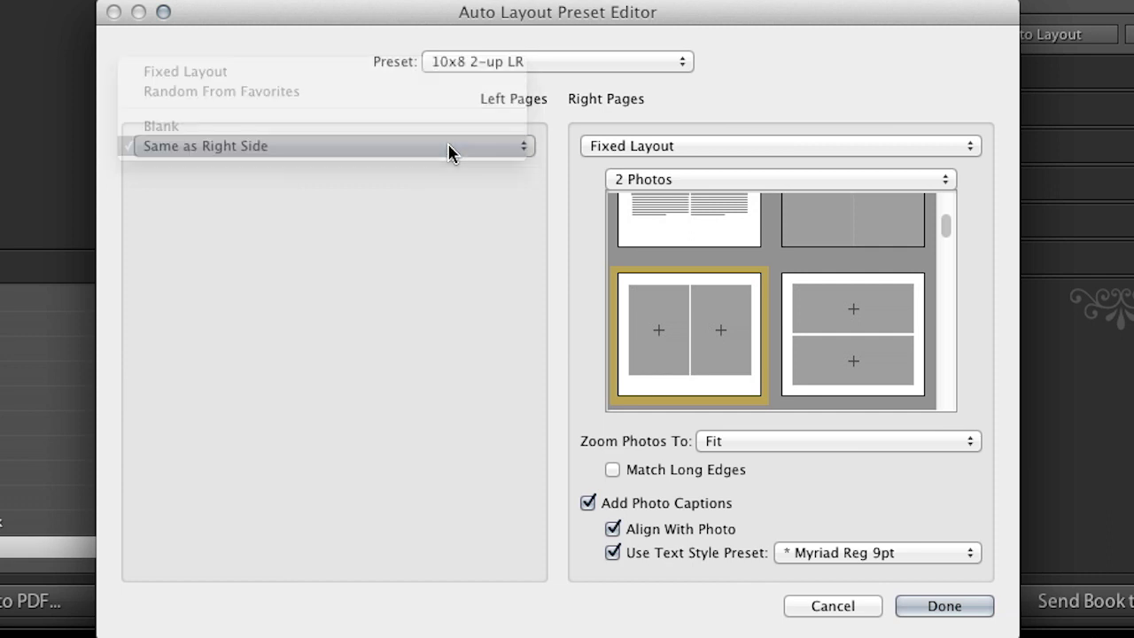
# Browse the 1-photo, 4-photo and 2-photo right-page layout categories.
pyautogui.click(709, 180)
pyautogui.click(709, 163)
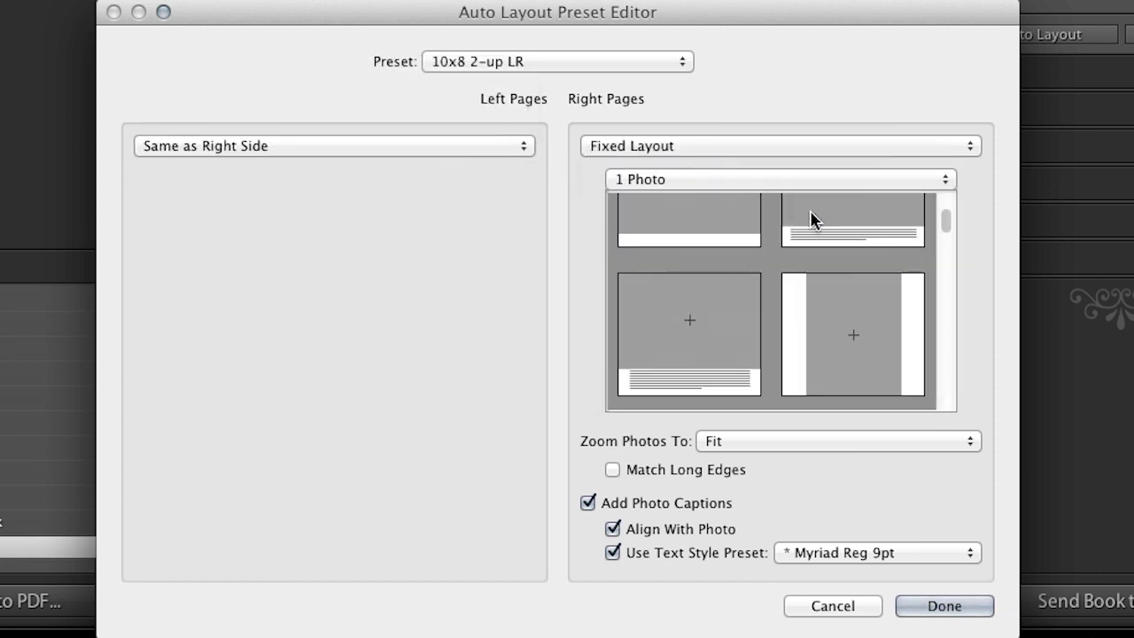
pyautogui.scroll(1, 946, 233)
pyautogui.moveTo(944, 223); pyautogui.dragTo(922, 384)
pyautogui.click(720, 180)
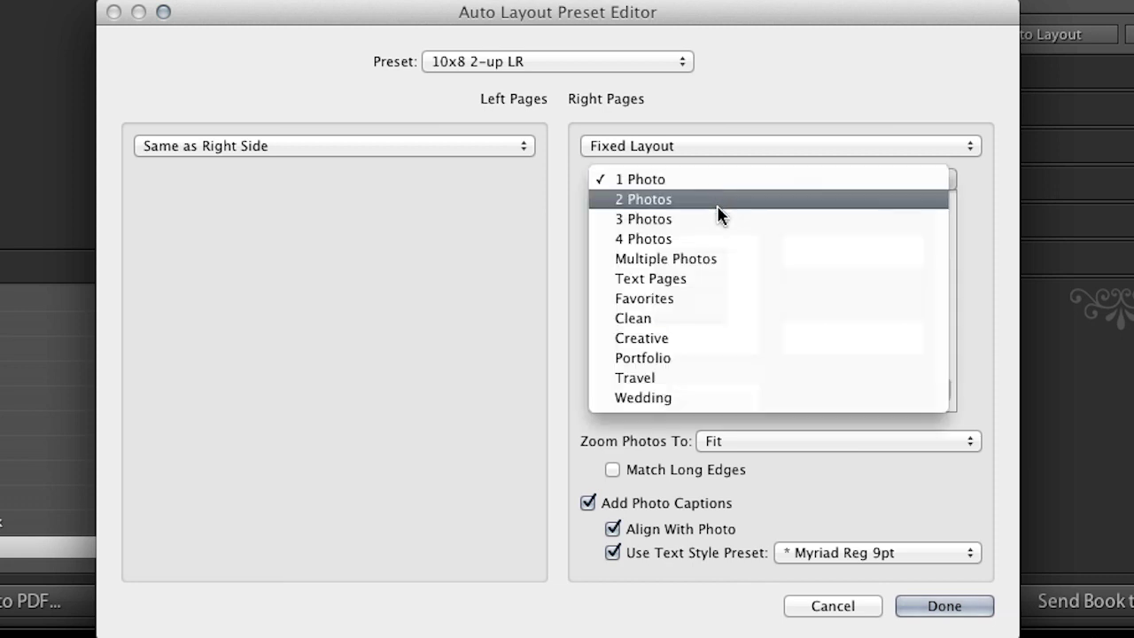
pyautogui.click(718, 240)
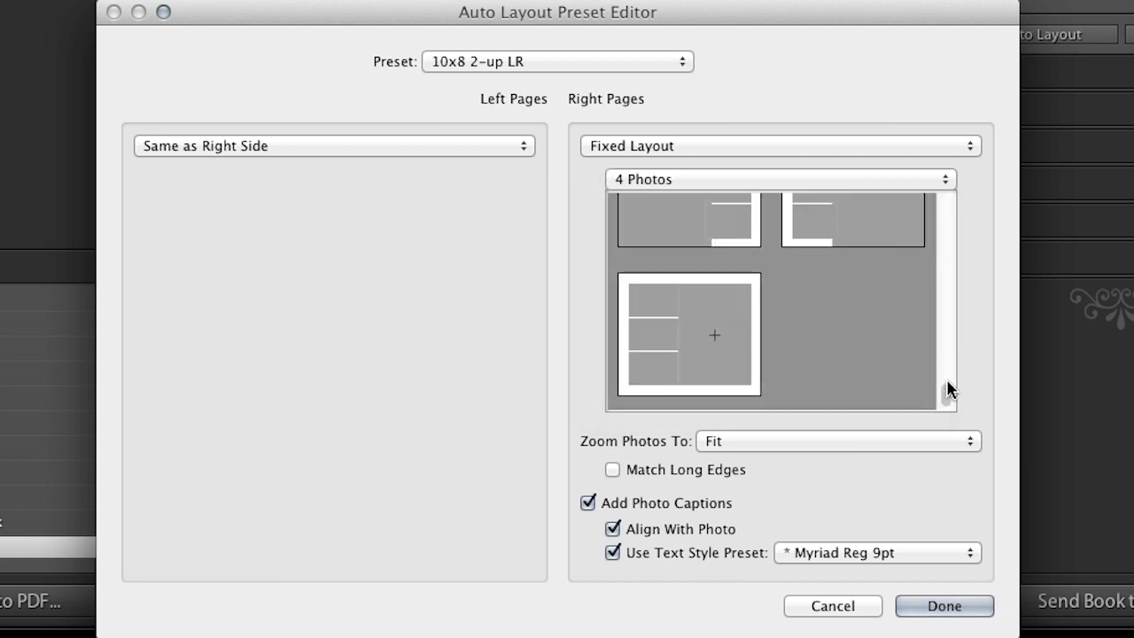
pyautogui.moveTo(948, 390); pyautogui.dragTo(942, 264)
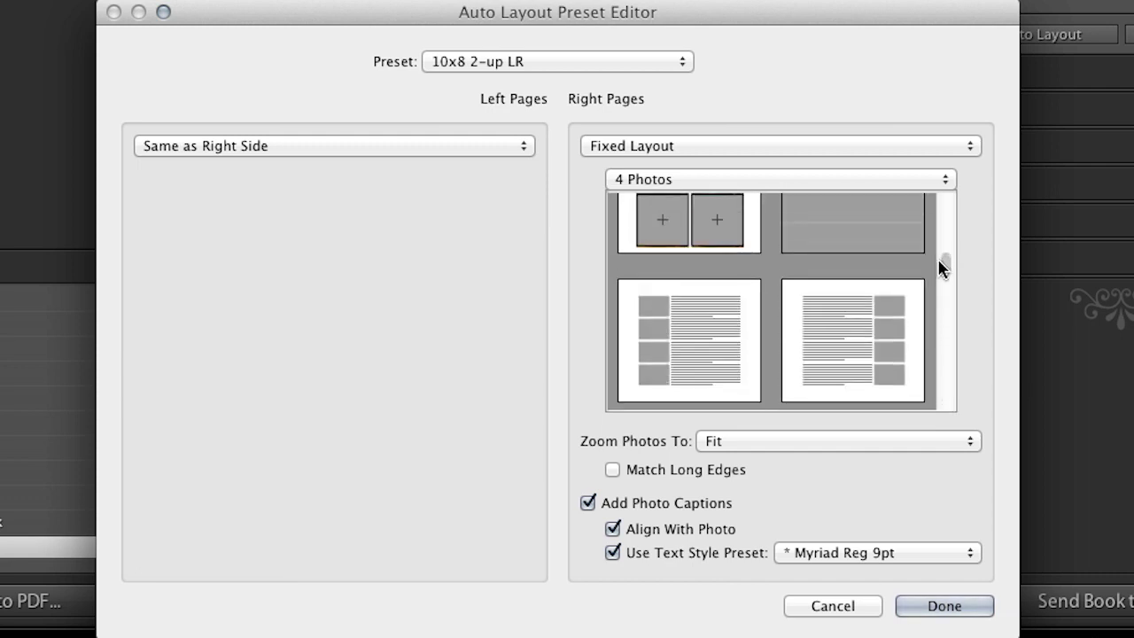
pyautogui.click(858, 179)
pyautogui.click(845, 142)
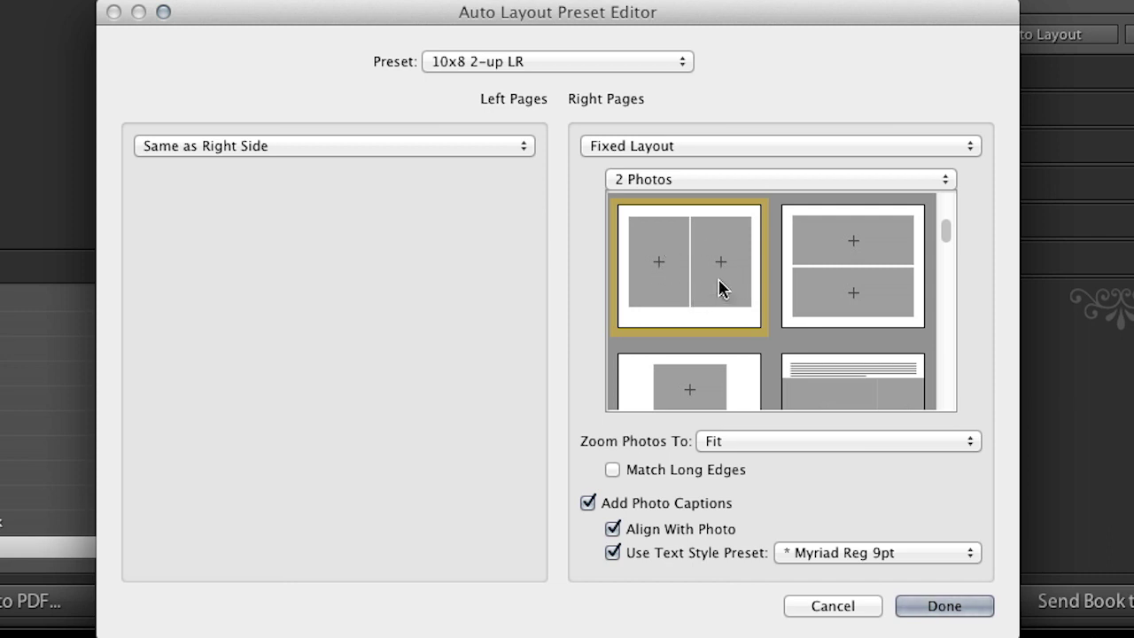
pyautogui.moveTo(943, 223); pyautogui.dragTo(946, 227)
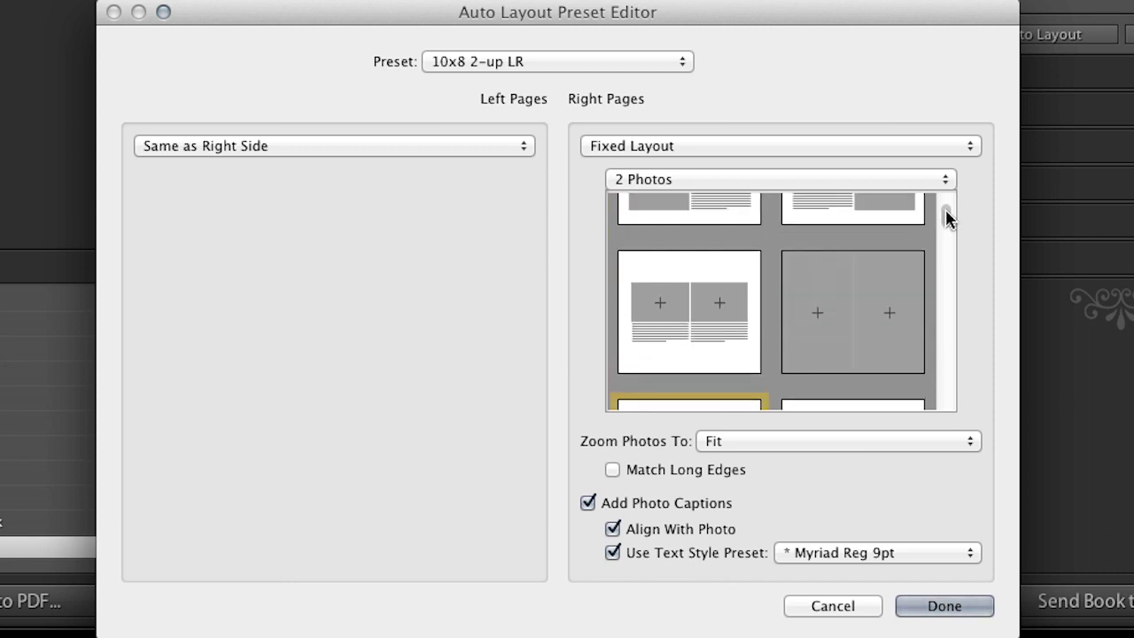
pyautogui.moveTo(947, 216)
pyautogui.mouseDown()
pyautogui.moveTo(948, 245)
pyautogui.moveTo(947, 222)
pyautogui.mouseUp()
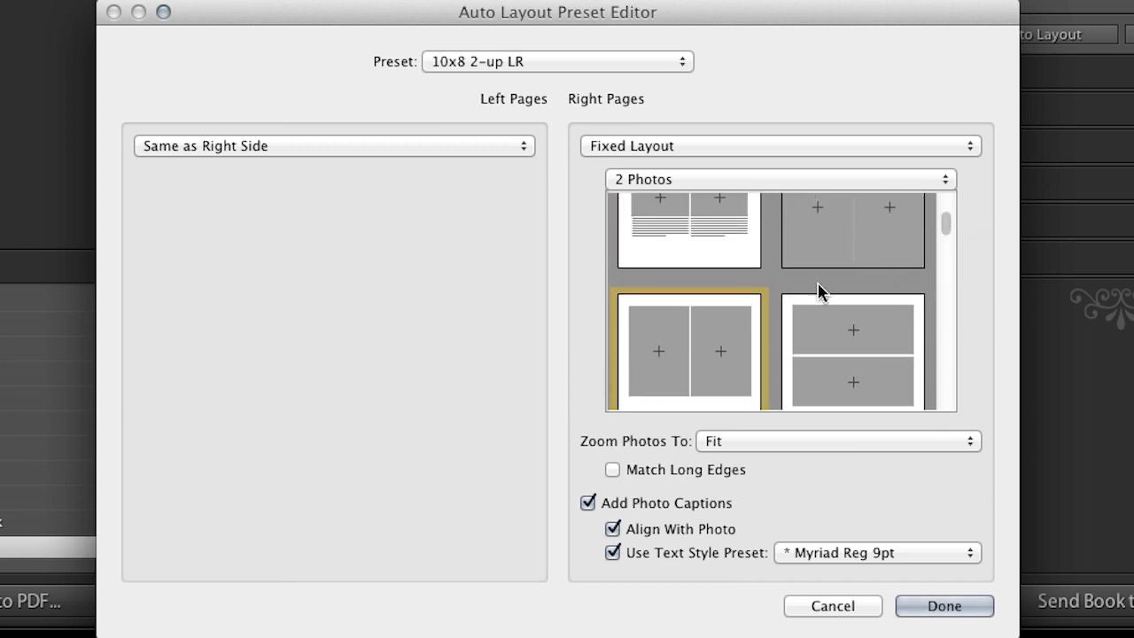
# Choose the side-by-side two-photo layout with Fit zoom and update the 10x8 2-up LR preset.
pyautogui.click(749, 335)
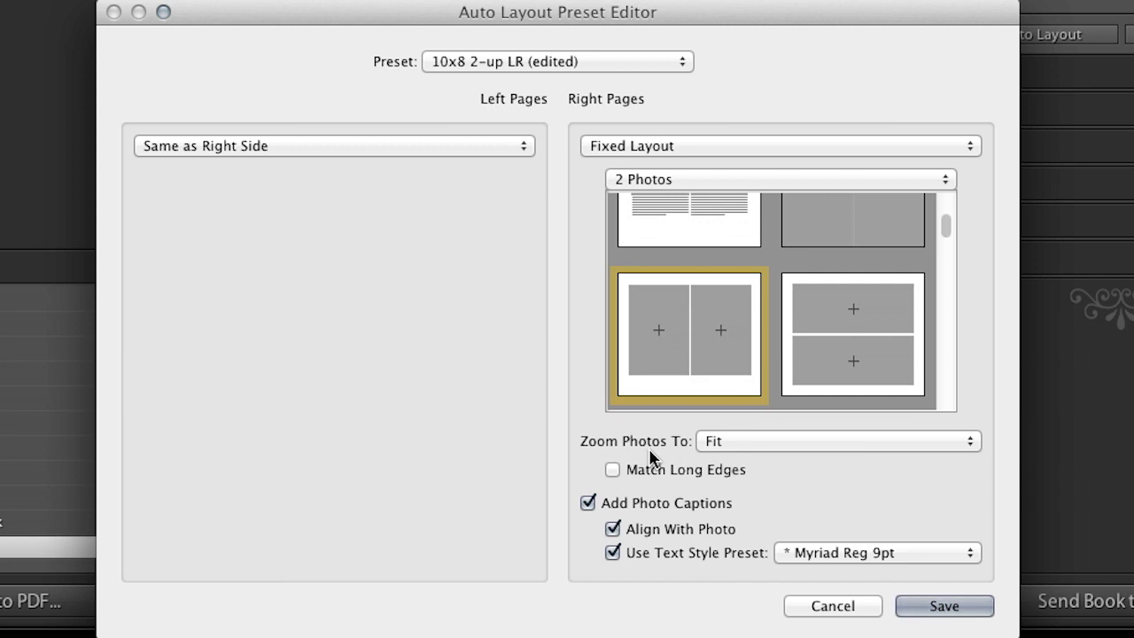
pyautogui.click(741, 441)
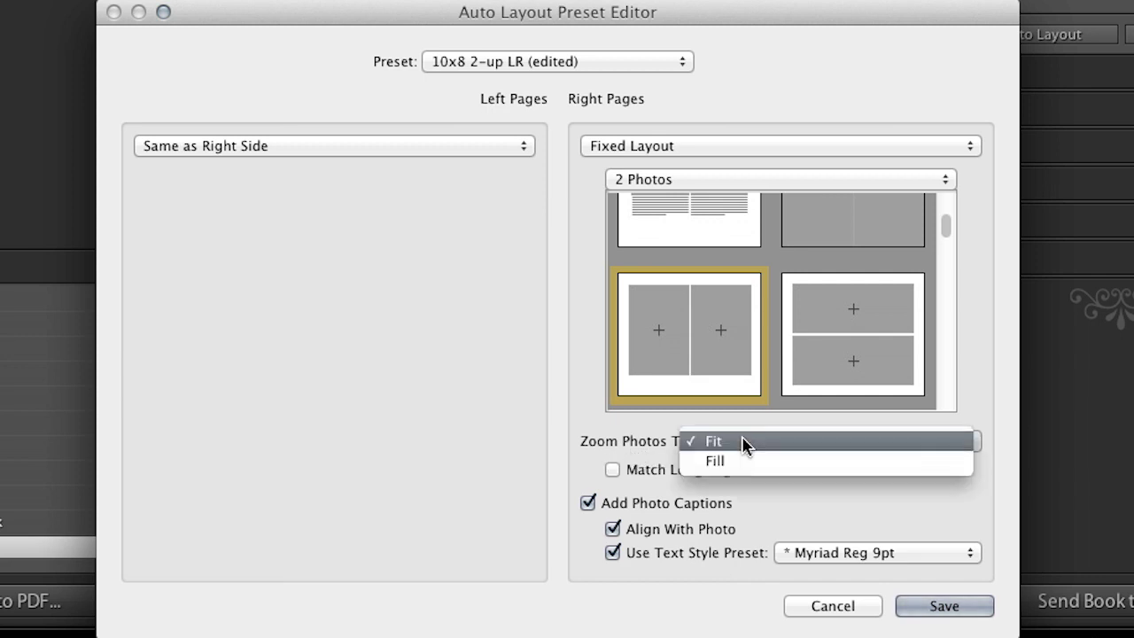
pyautogui.click(743, 441)
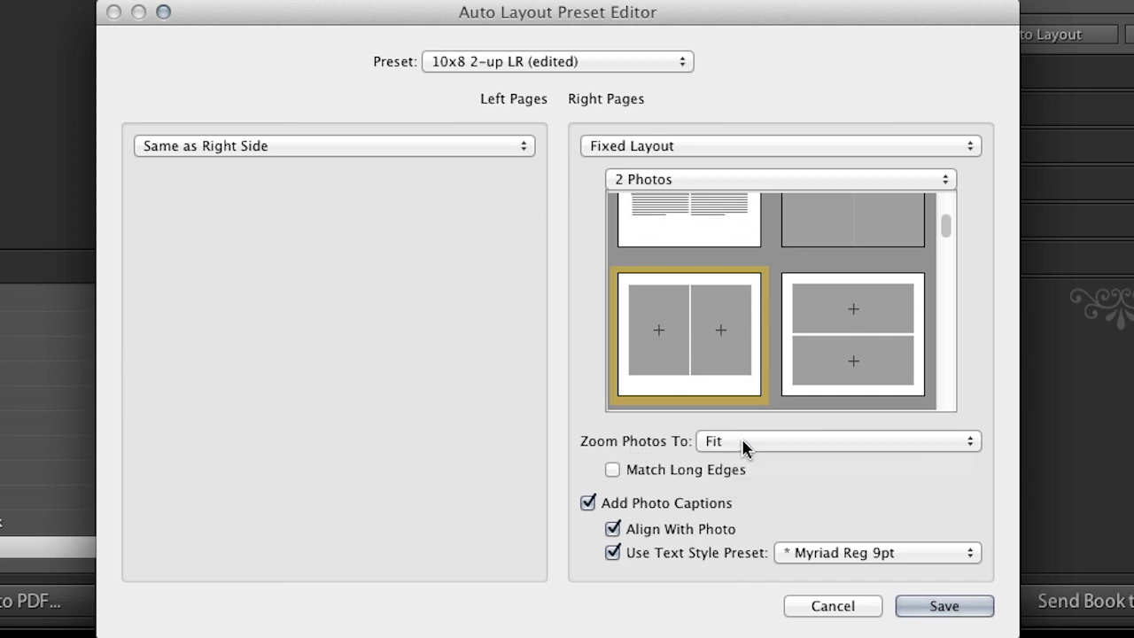
pyautogui.click(658, 474)
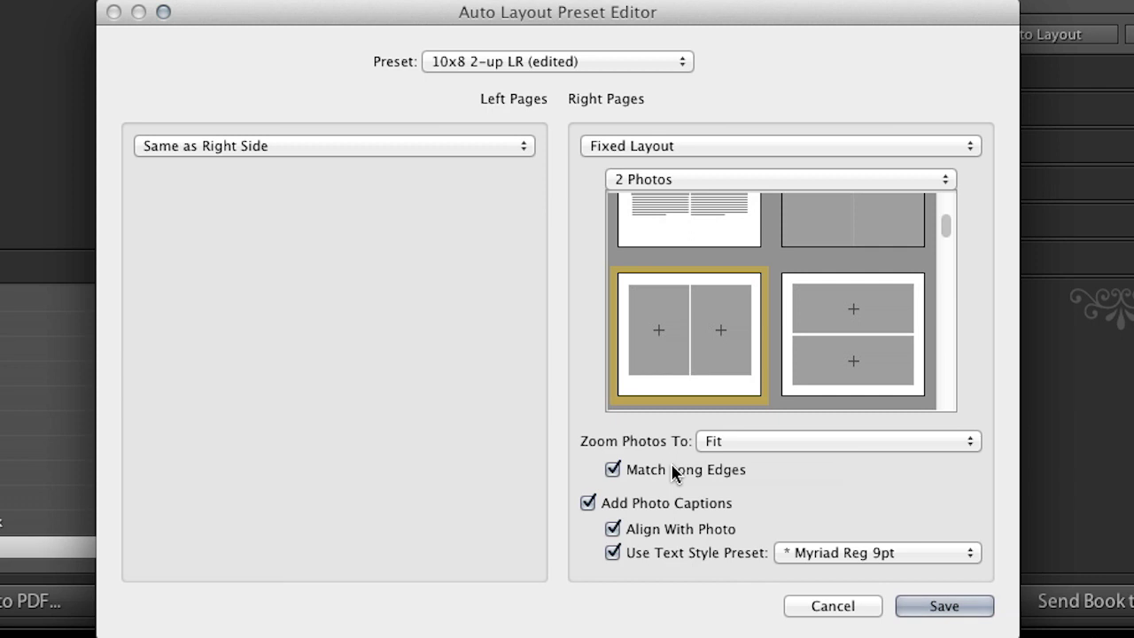
pyautogui.click(612, 470)
pyautogui.click(567, 62)
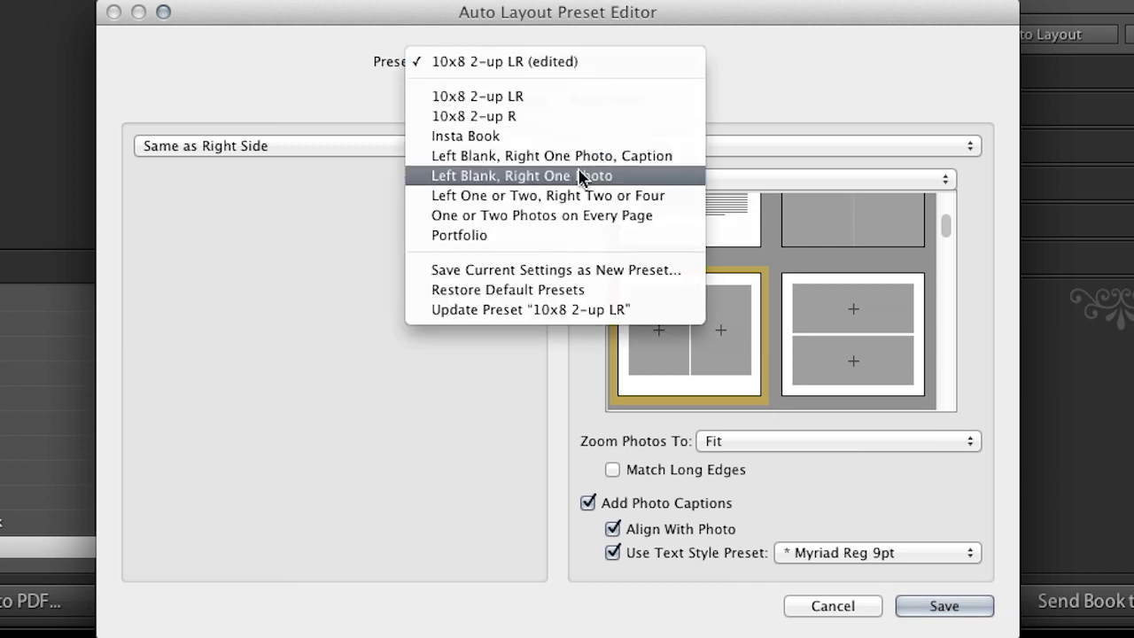
pyautogui.click(592, 313)
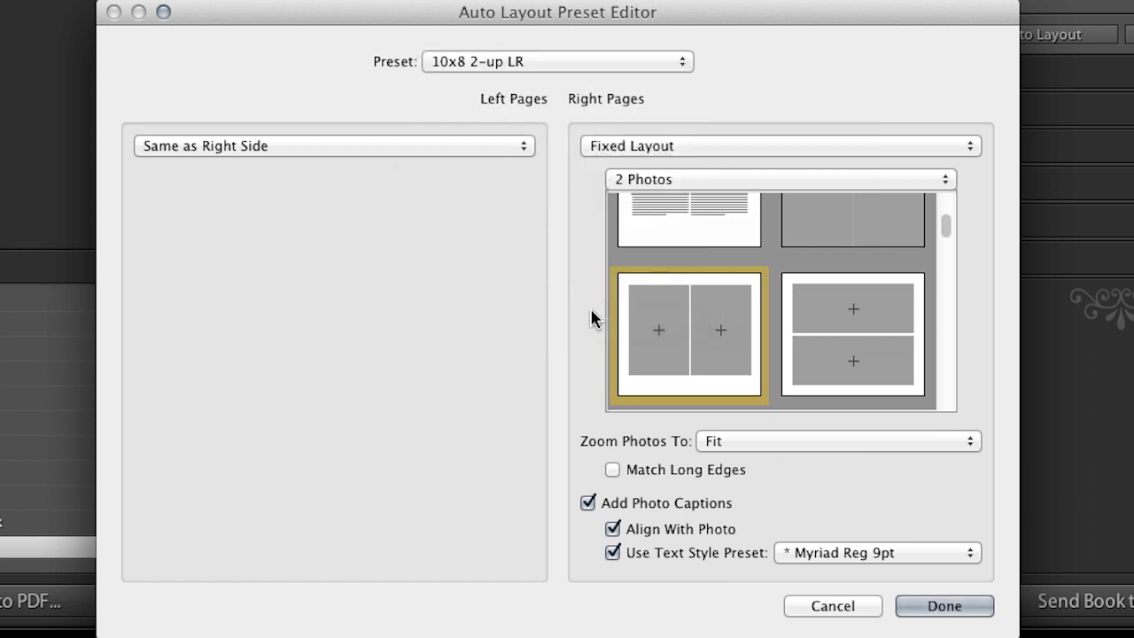
pyautogui.click(941, 606)
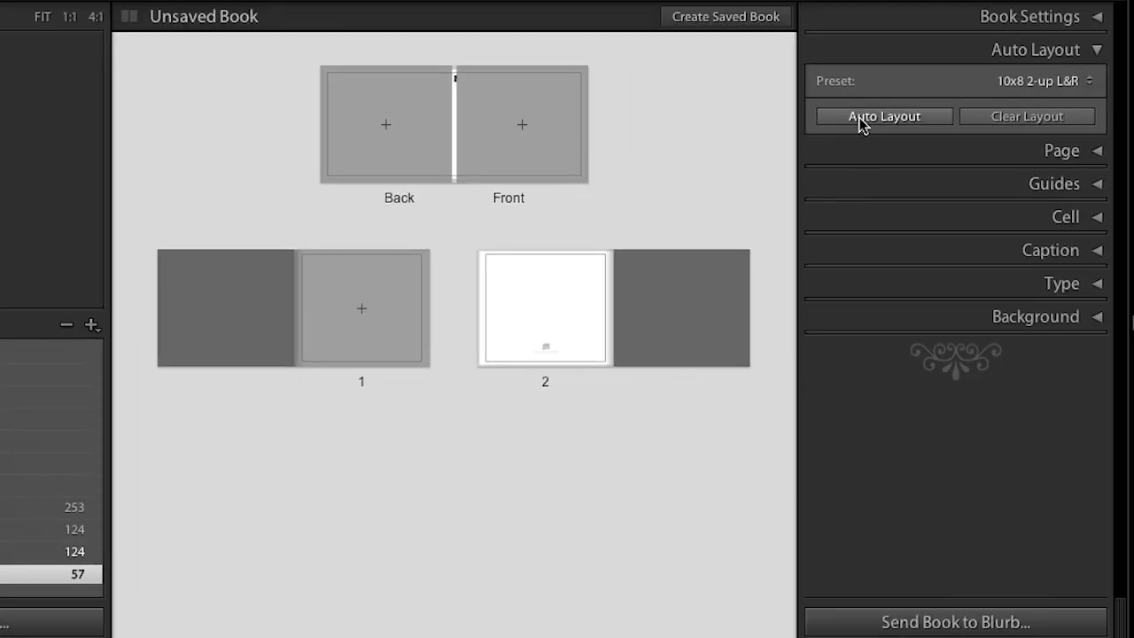
# Auto-fill the book with the Venice photos and scroll back to the top of the pages.
pyautogui.click(1014, 35)
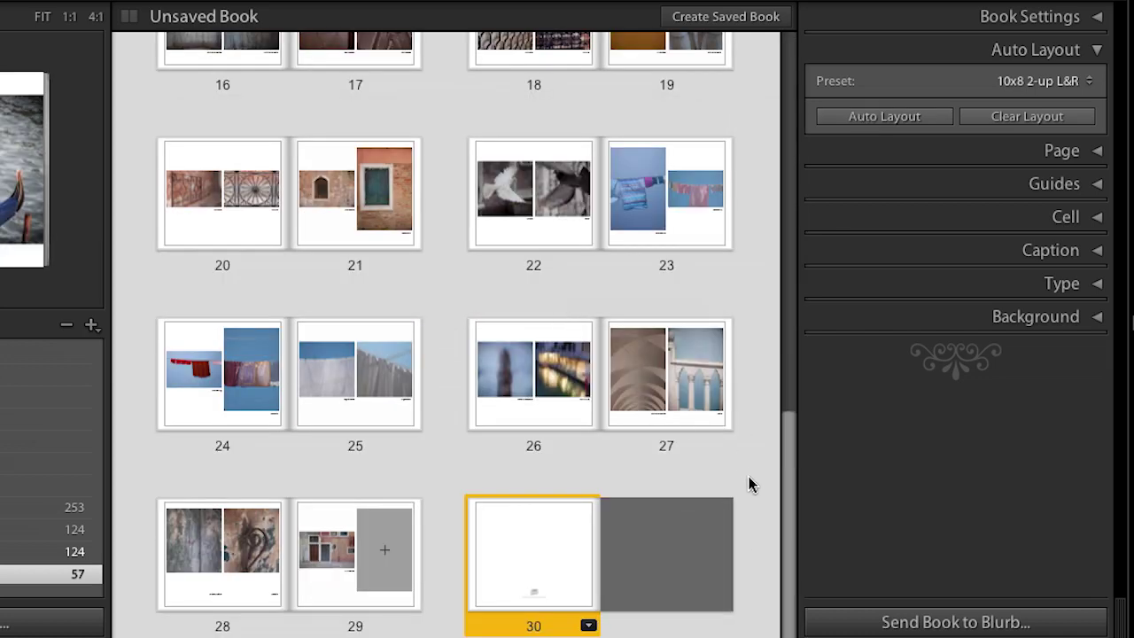
pyautogui.moveTo(790, 484); pyautogui.dragTo(776, 65)
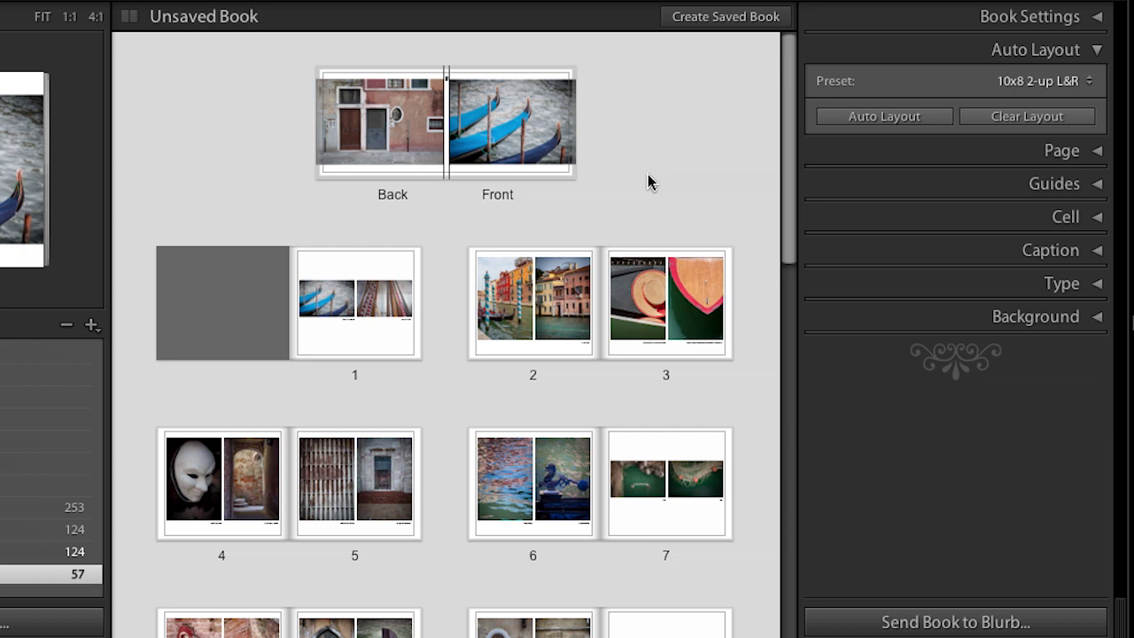
# Select page 2 and toggle between spread, single-page and multi-page views.
pyautogui.click(545, 369)
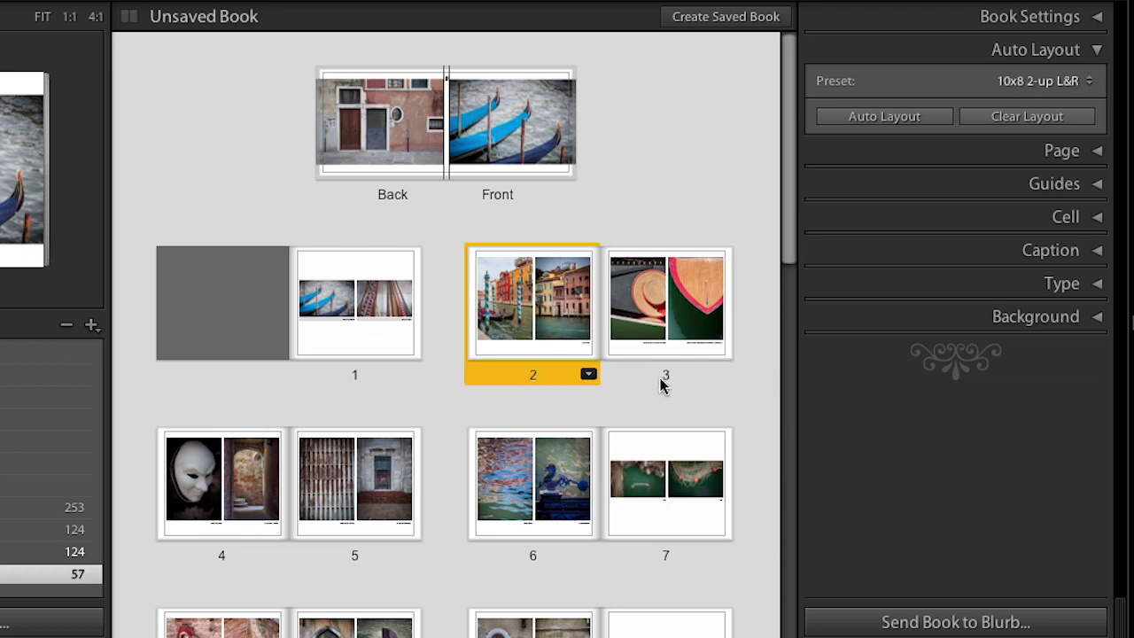
pyautogui.hotkey('ctrl', 'r')
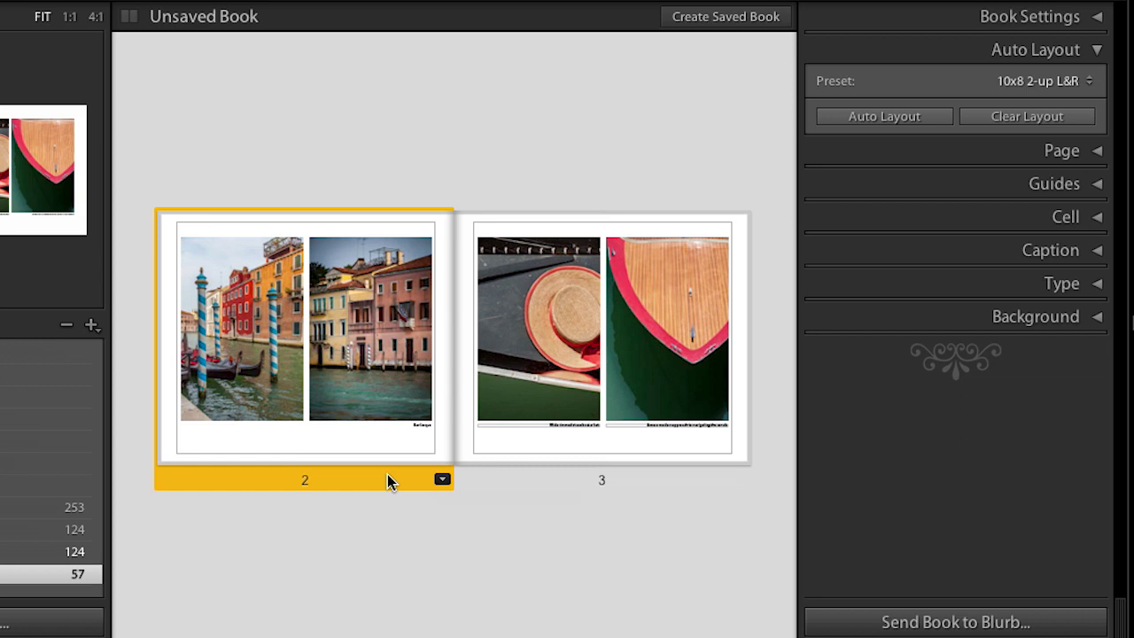
pyautogui.hotkey('ctrl', 't')
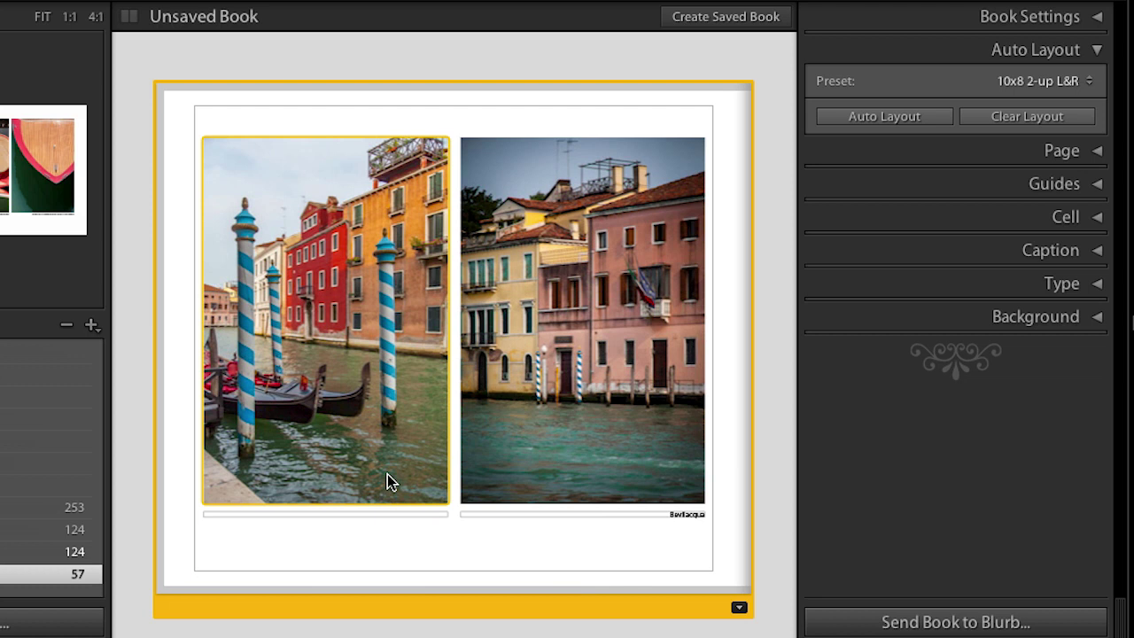
pyautogui.hotkey('ctrl', 'r')
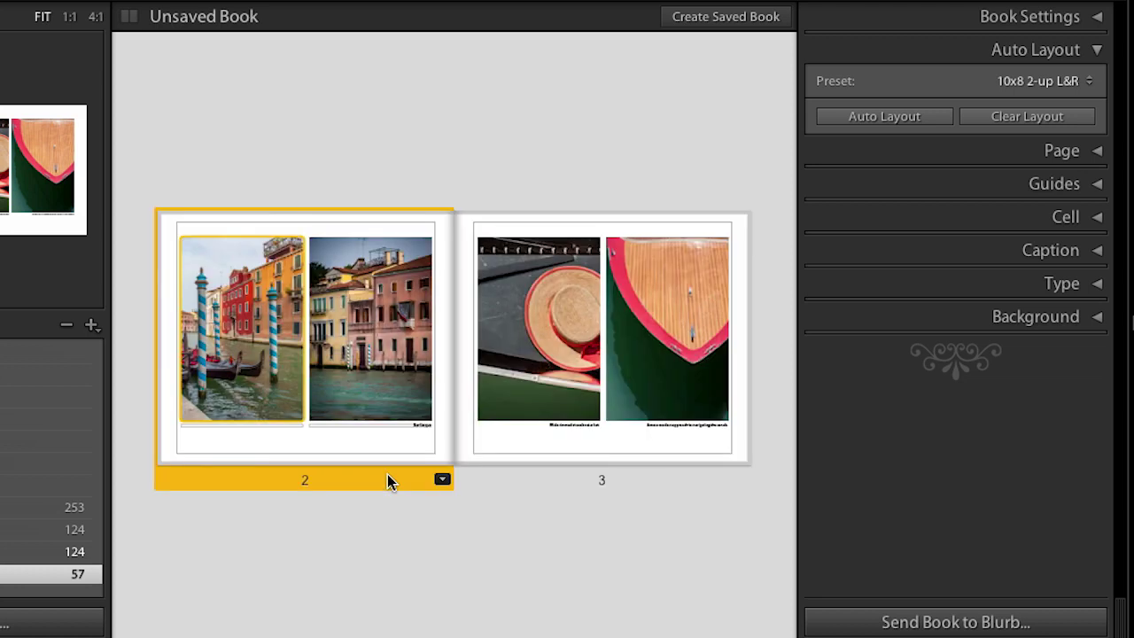
pyautogui.hotkey('ctrl', 'e')
pyautogui.hotkey('ctrl', 'r')
pyautogui.hotkey('ctrl', 't')
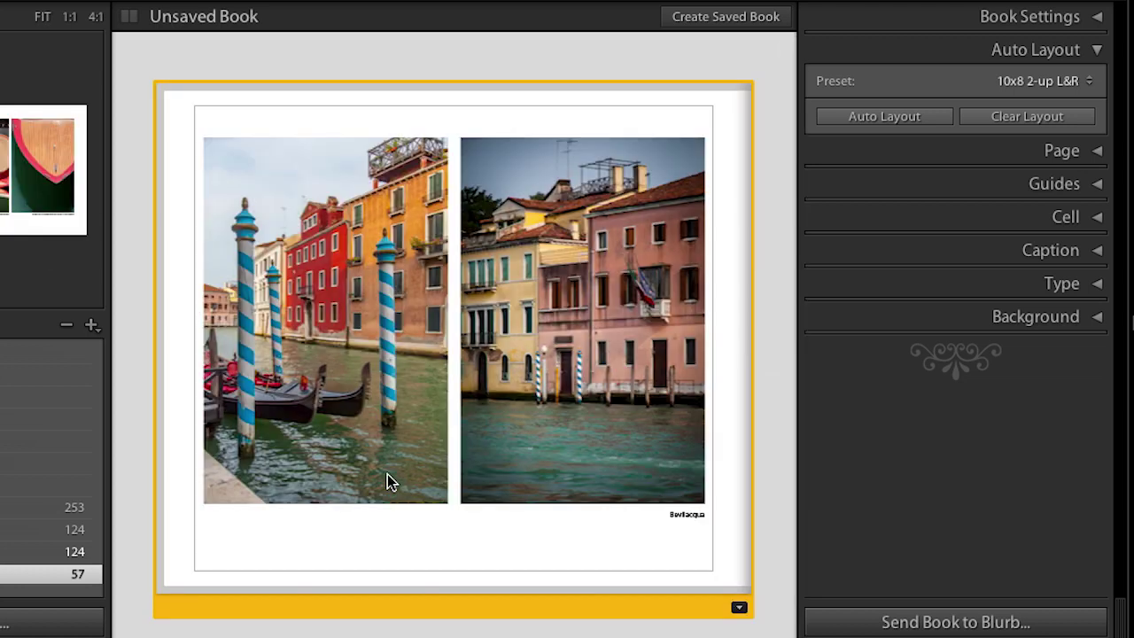
# Open page 2 in single-page view with the page navigator toolbar shown.
pyautogui.click(391, 481)
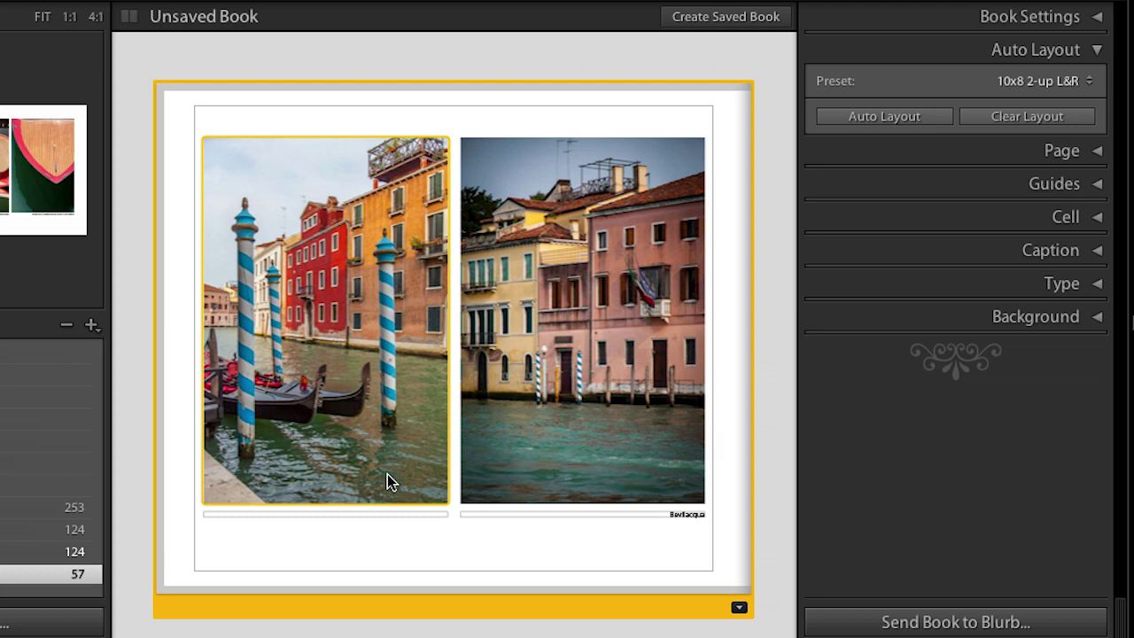
pyautogui.hotkey('ctrl', 'e')
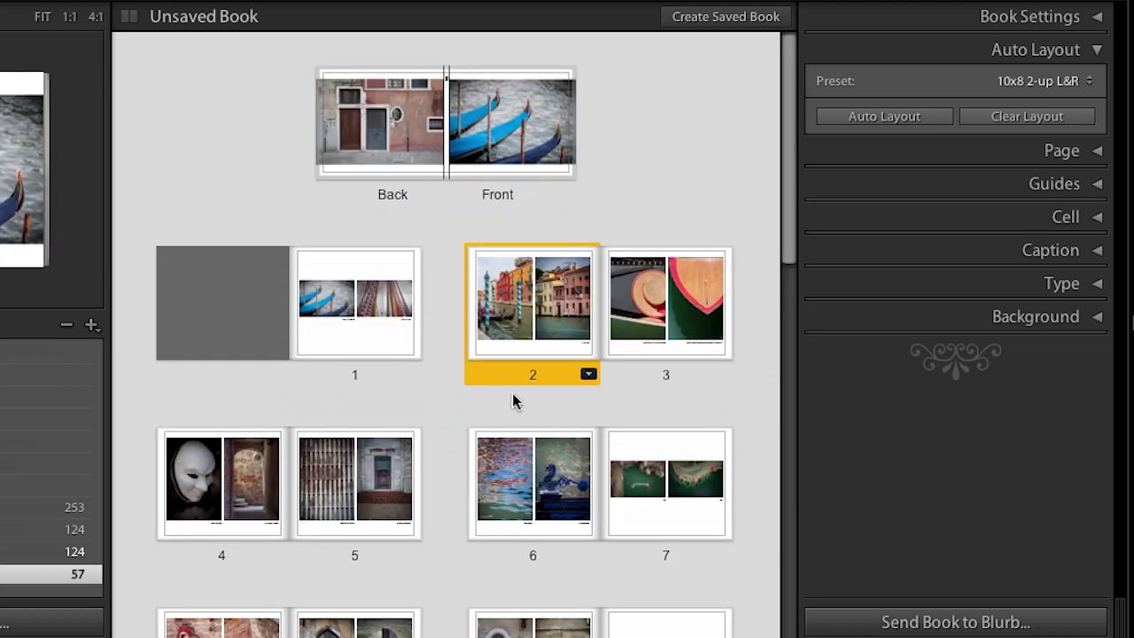
pyautogui.doubleClick(521, 376)
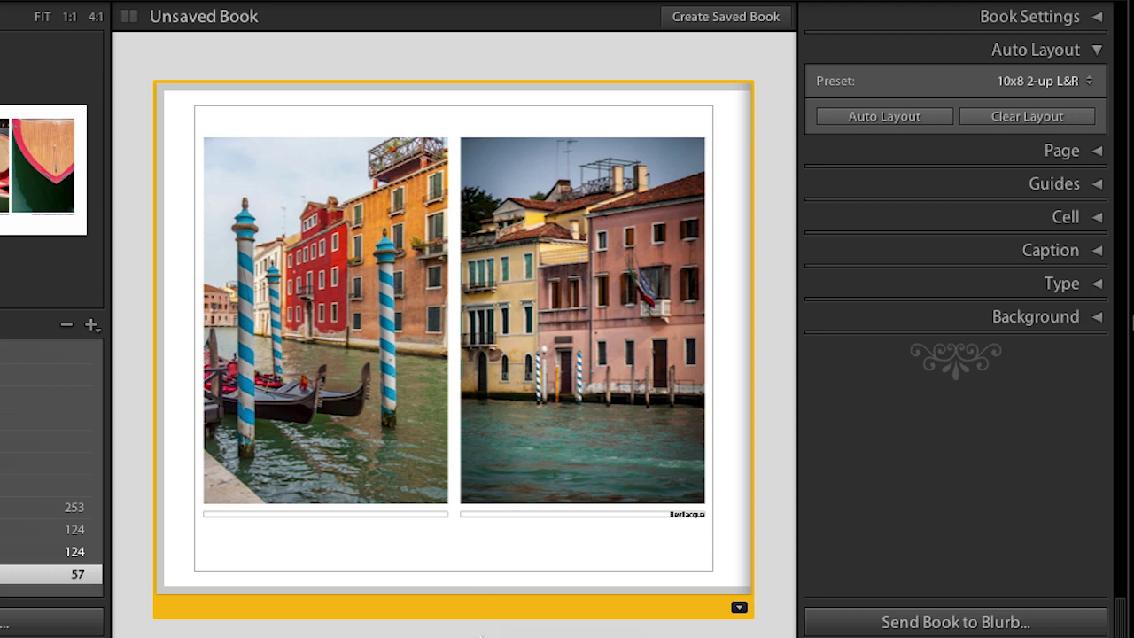
pyautogui.press('t')
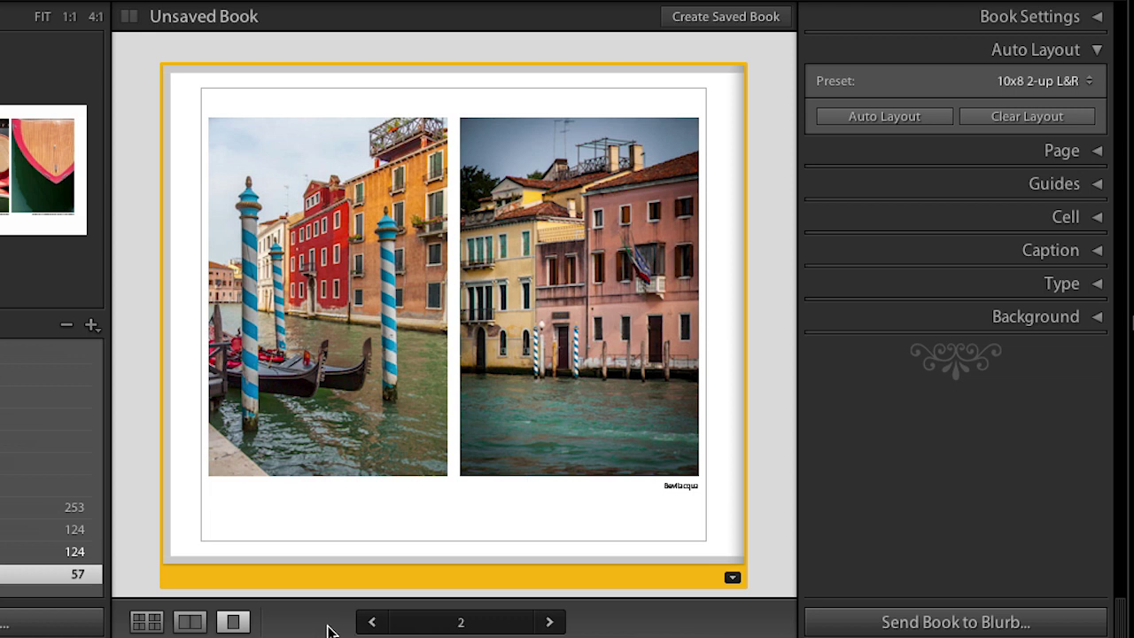
# Step forward through single pages to page 6, then back to page 5.
pyautogui.click(550, 623)
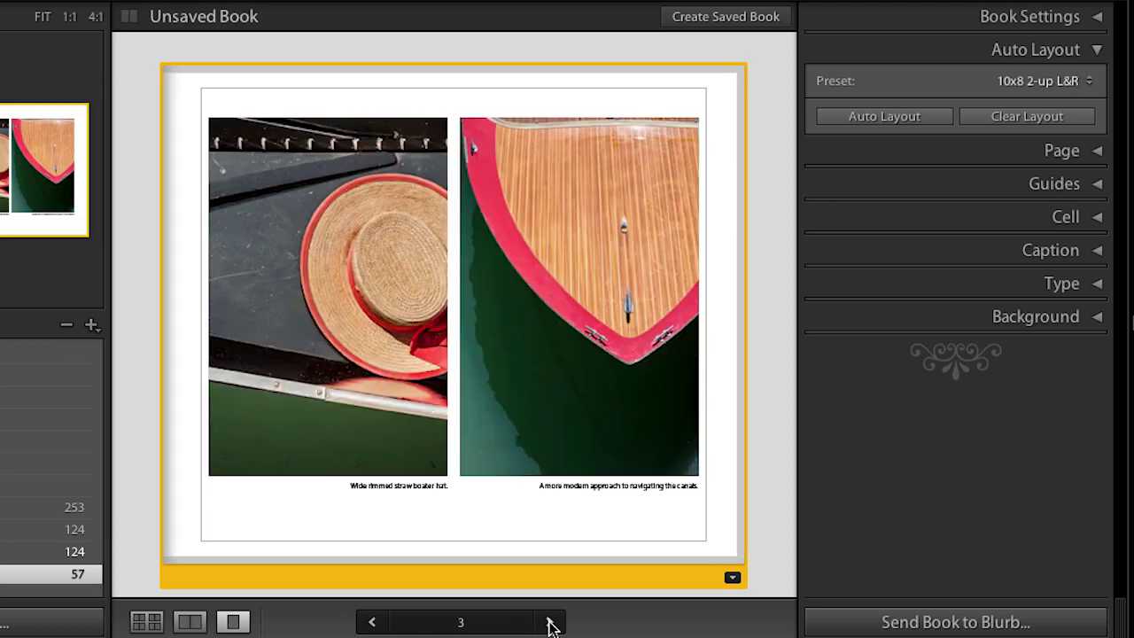
pyautogui.click(550, 623)
pyautogui.click(549, 623)
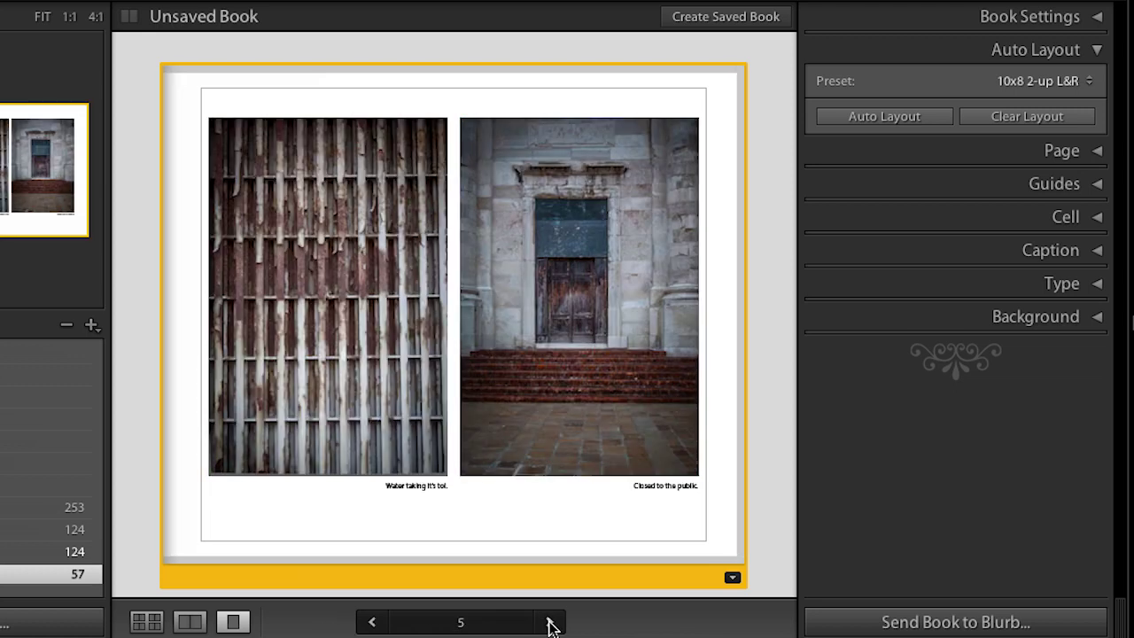
pyautogui.click(549, 623)
pyautogui.click(372, 623)
# Switch to spread view, return to the first page, then show the multi-page grid.
pyautogui.hotkey('ctrl', 'r')
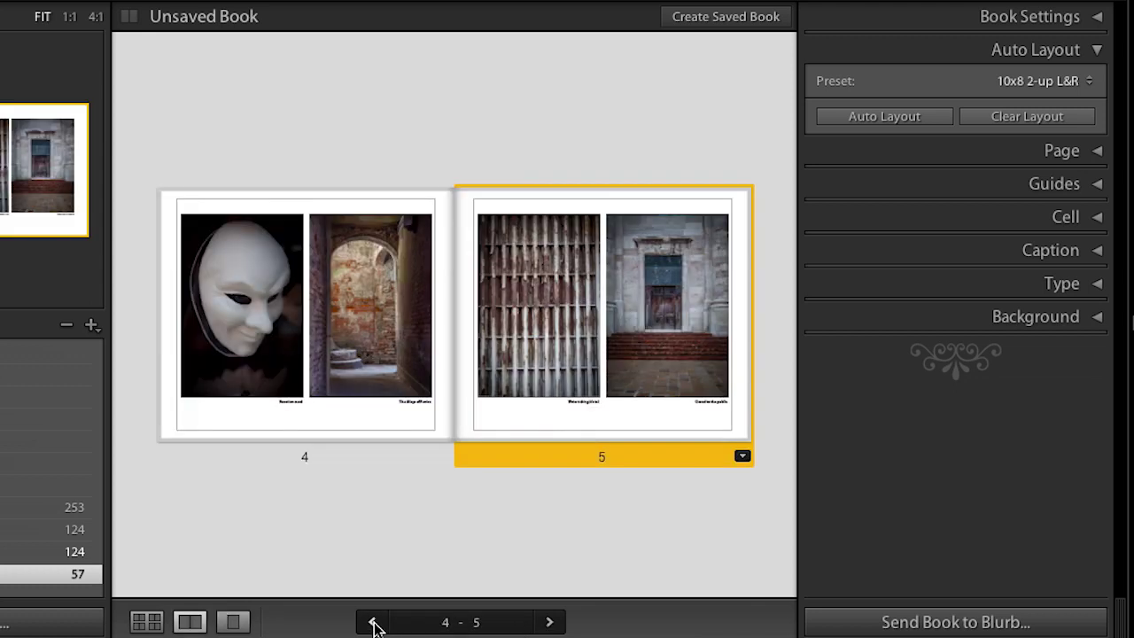
pyautogui.click(372, 623)
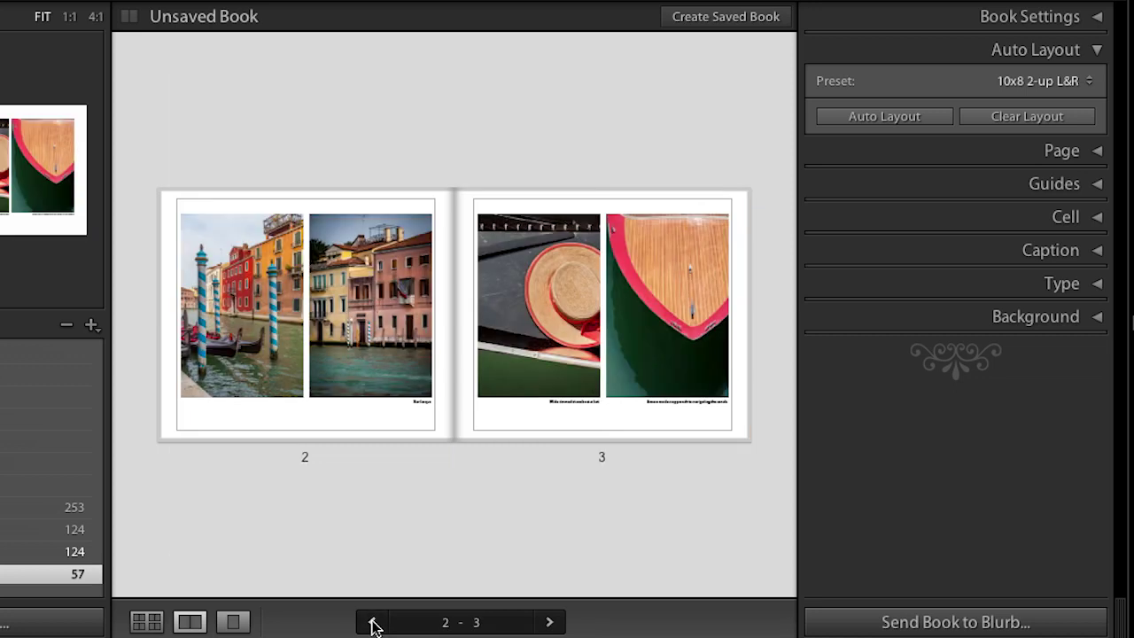
pyautogui.click(372, 623)
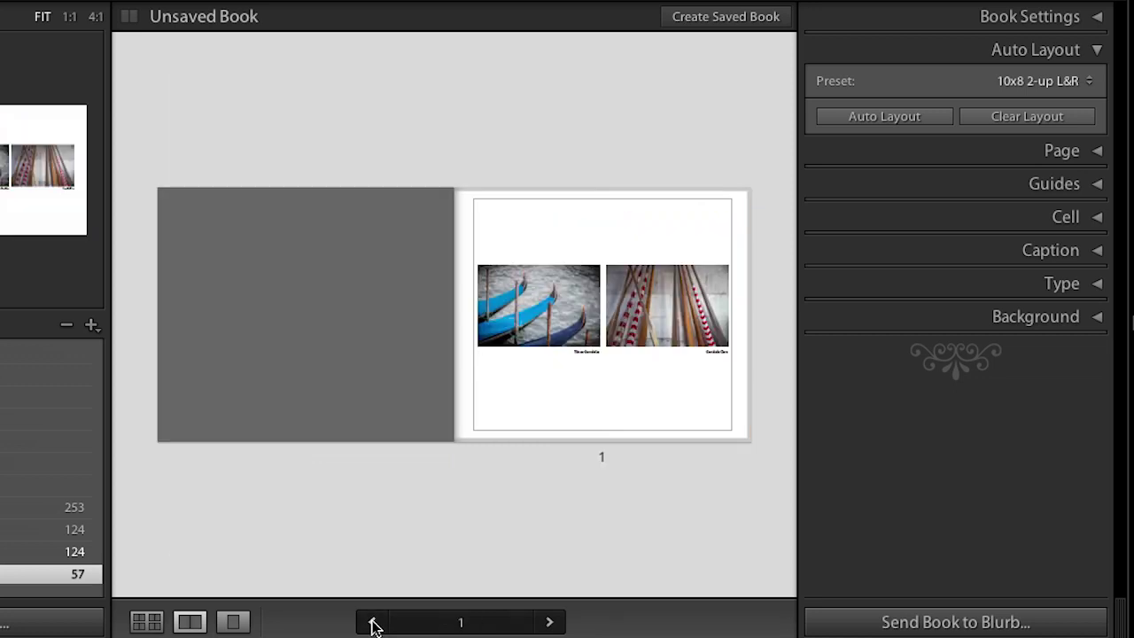
pyautogui.hotkey('ctrl', 'e')
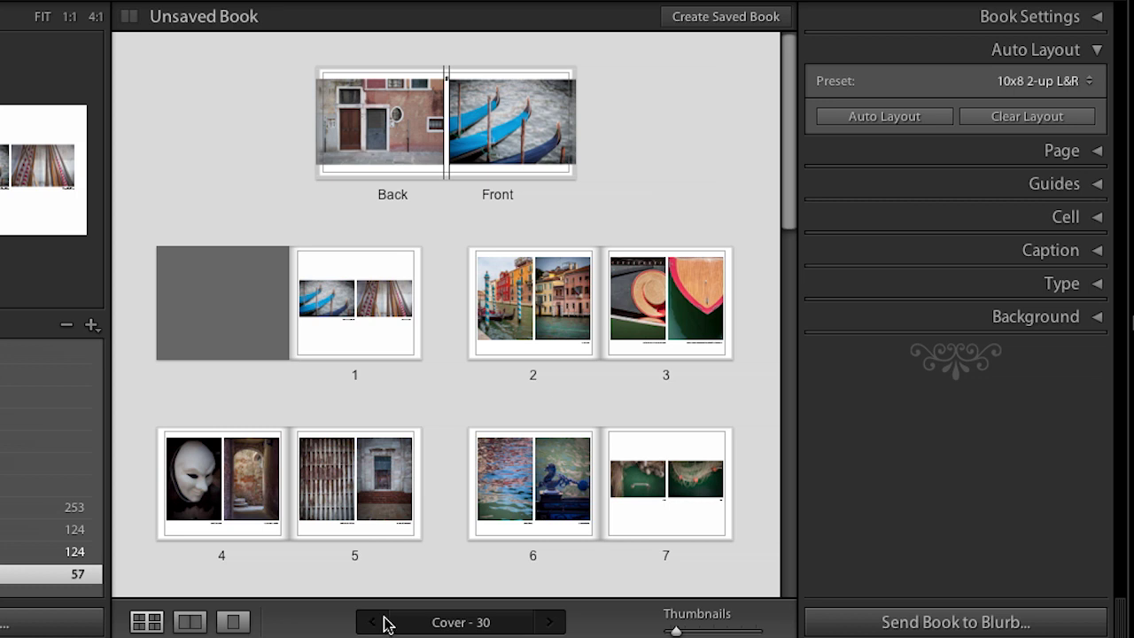
# Move page 3 before page 2 and swap the boat bow photo into the left cell.
pyautogui.click(666, 378)
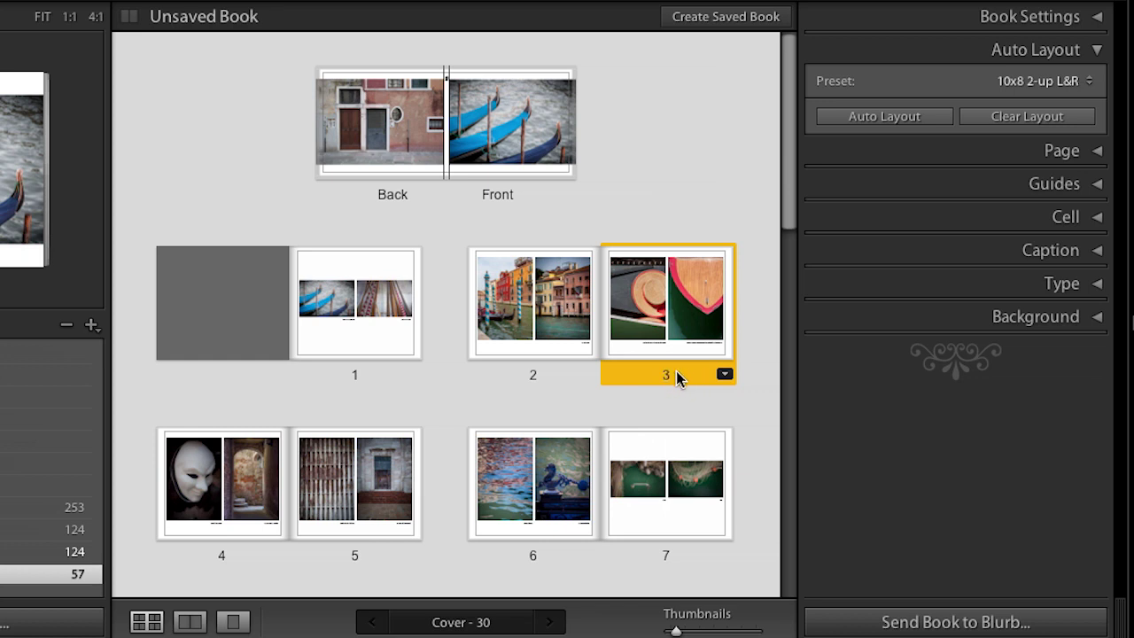
pyautogui.moveTo(679, 374)
pyautogui.mouseDown()
pyautogui.moveTo(471, 368)
pyautogui.moveTo(443, 346)
pyautogui.moveTo(448, 306)
pyautogui.moveTo(447, 364)
pyautogui.mouseUp()
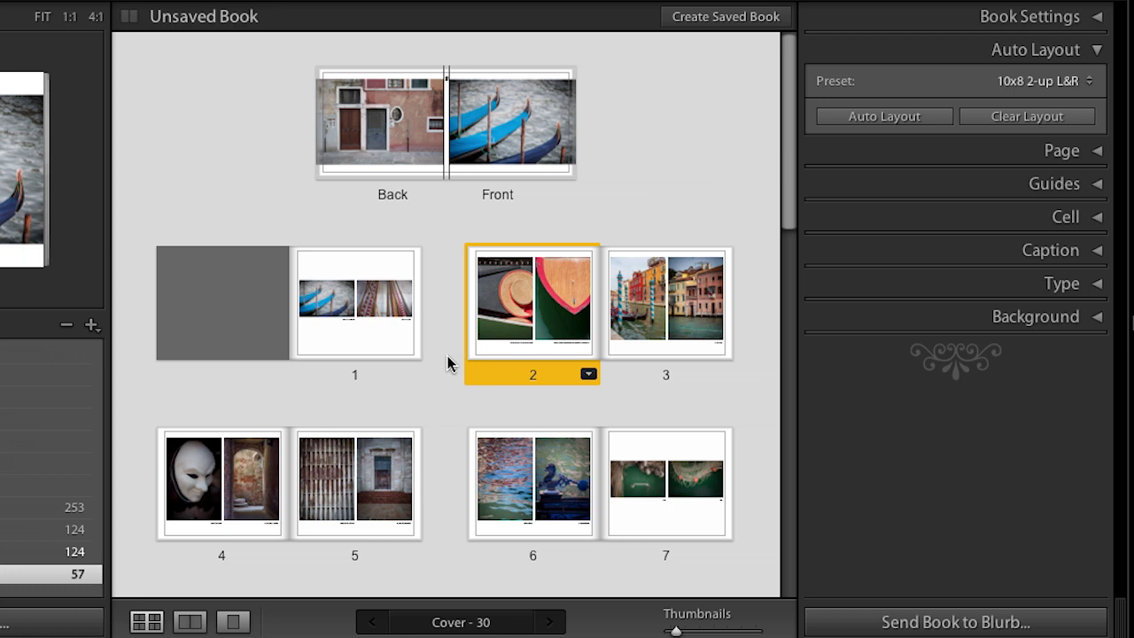
pyautogui.click(559, 303)
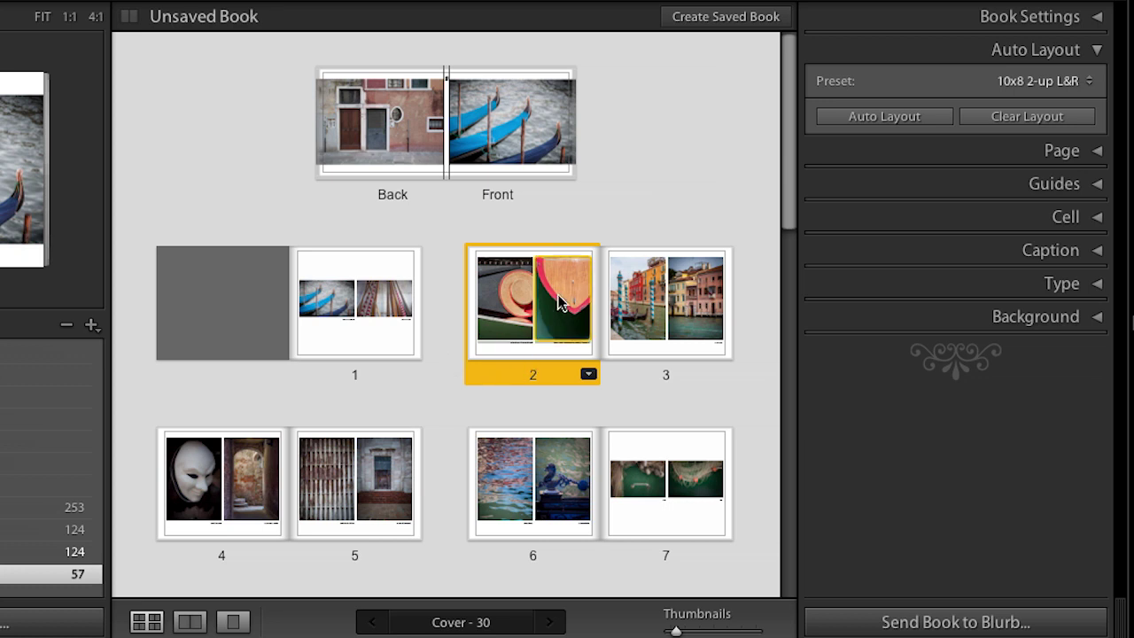
pyautogui.click(560, 303)
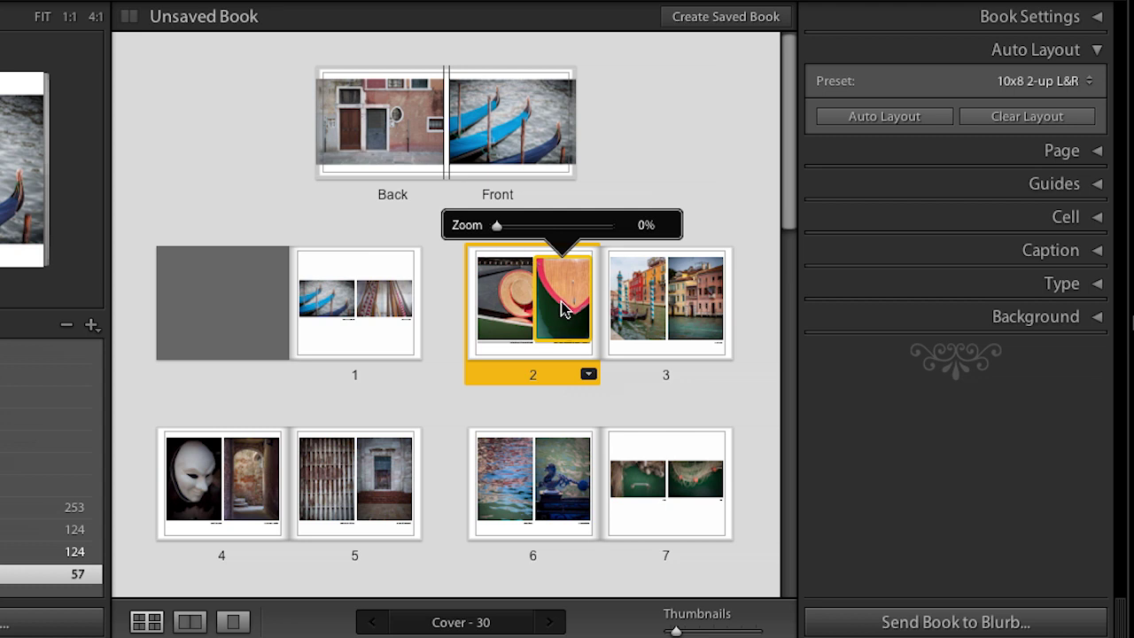
pyautogui.moveTo(565, 308); pyautogui.dragTo(508, 306)
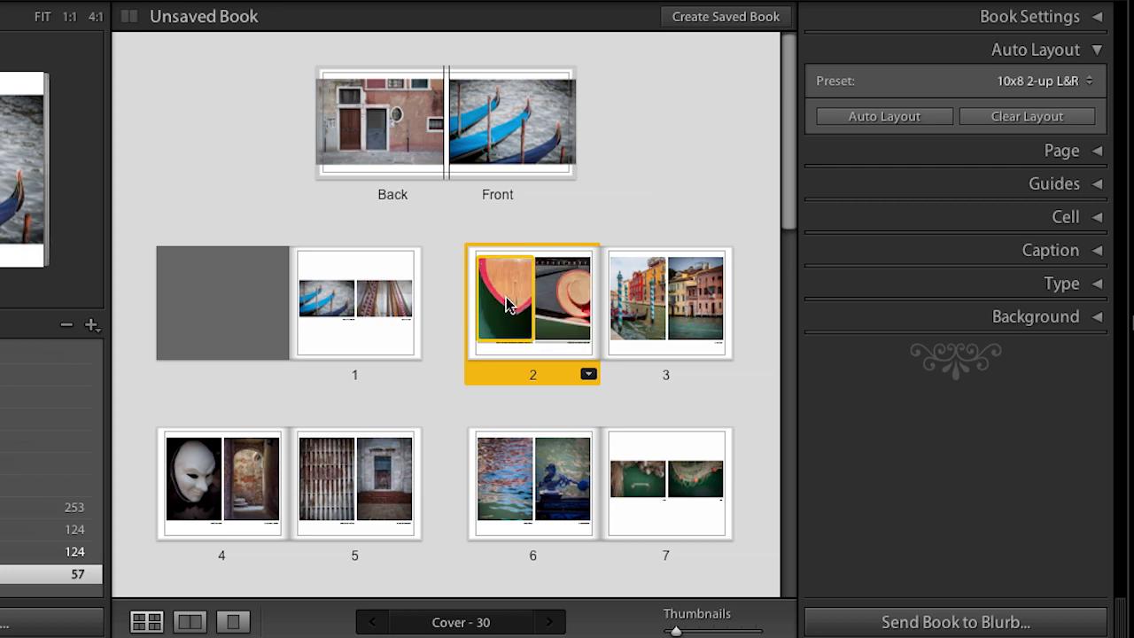
pyautogui.moveTo(507, 304); pyautogui.dragTo(511, 492)
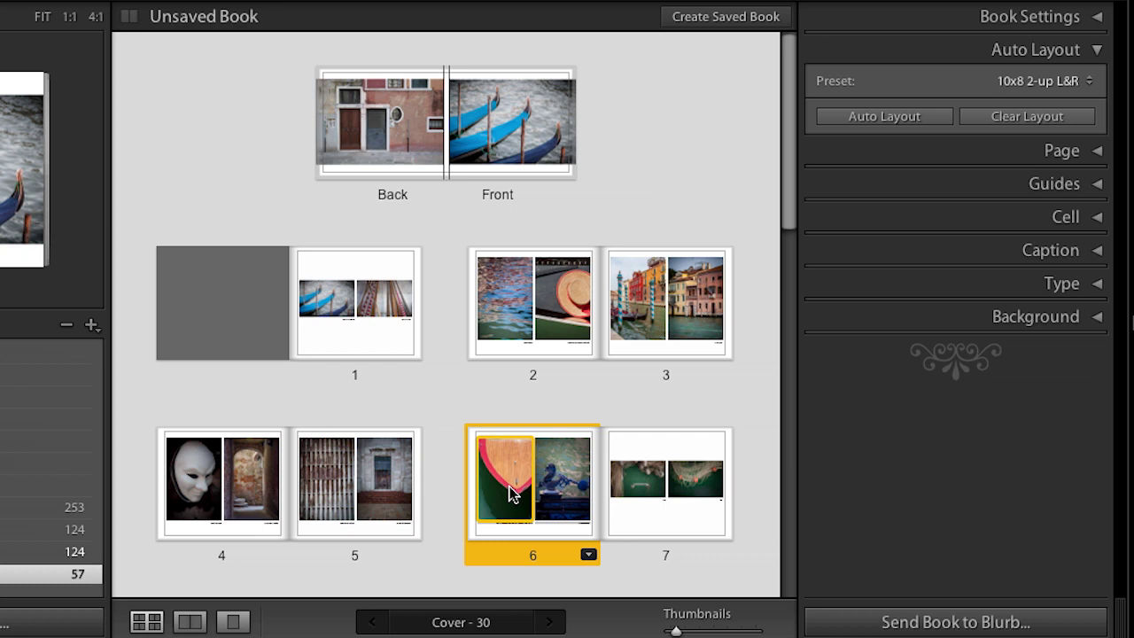
pyautogui.hotkey('ctrl', 'z')
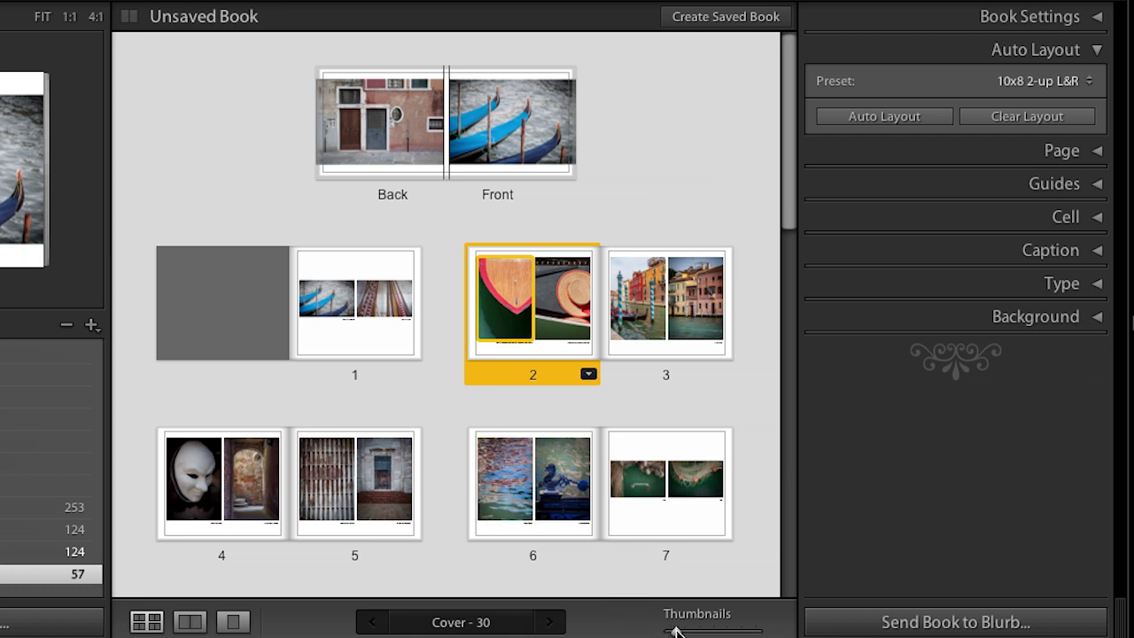
pyautogui.moveTo(675, 631)
pyautogui.mouseDown()
pyautogui.moveTo(707, 631)
pyautogui.moveTo(681, 631)
pyautogui.mouseUp()
# Open the pages 6–7 spread and apply the stacked 2 Photos layout to page 7.
pyautogui.click(643, 560)
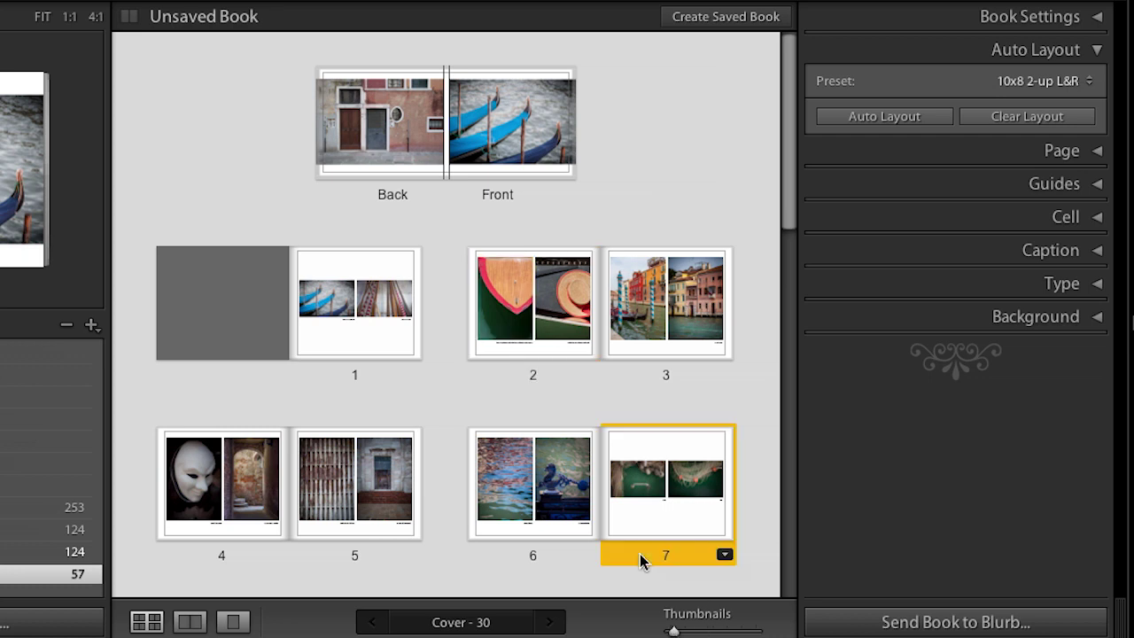
pyautogui.doubleClick(642, 560)
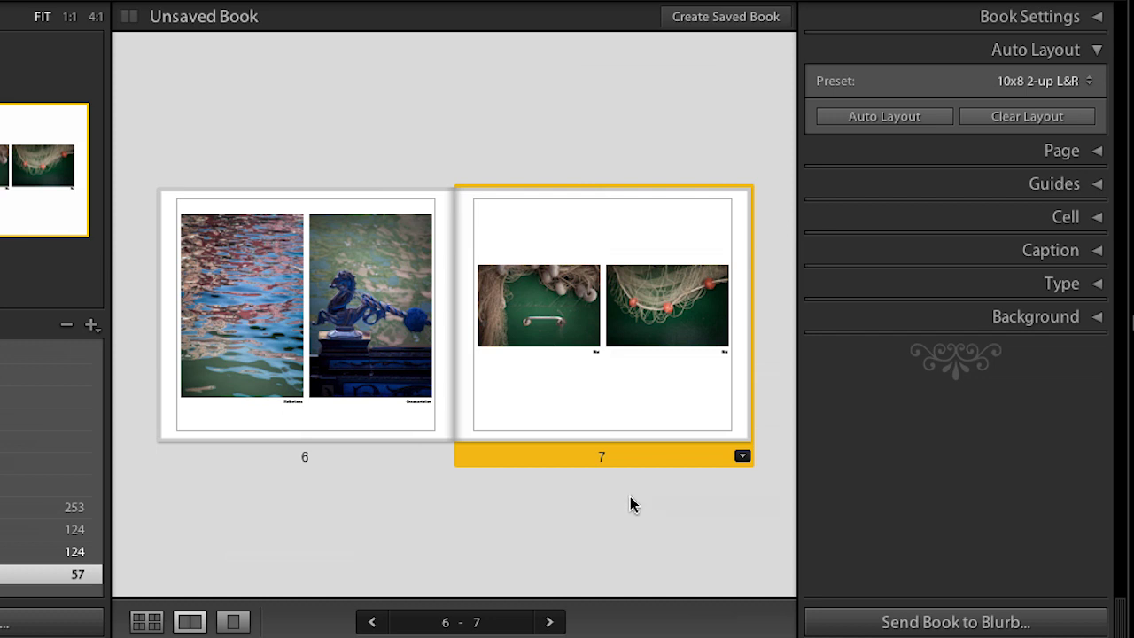
pyautogui.click(620, 390)
pyautogui.click(576, 383)
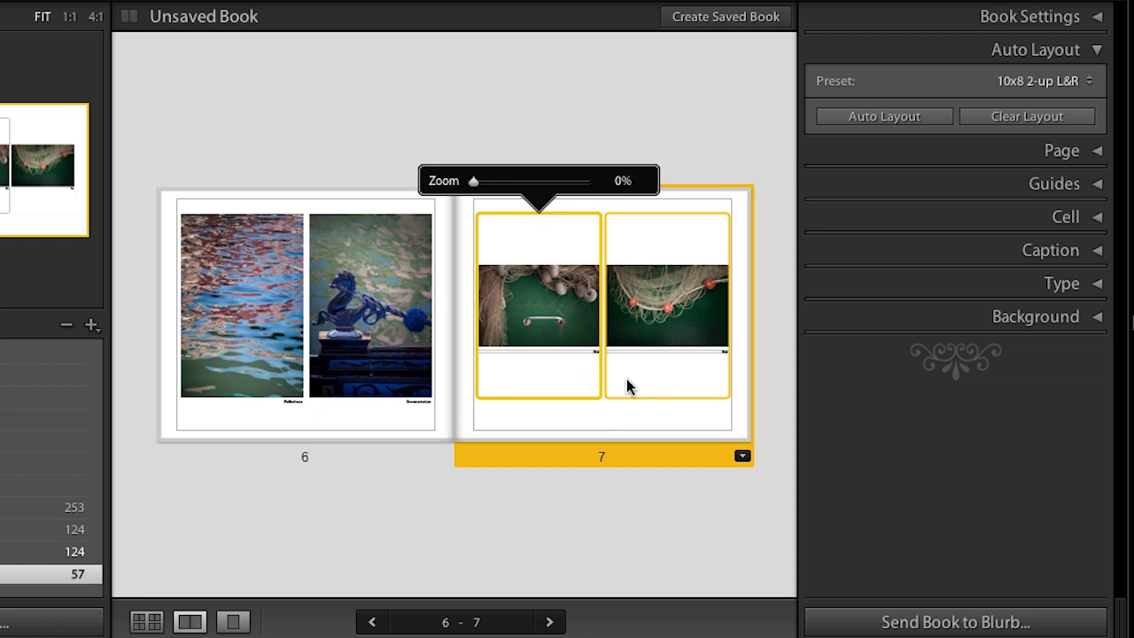
pyautogui.click(1005, 151)
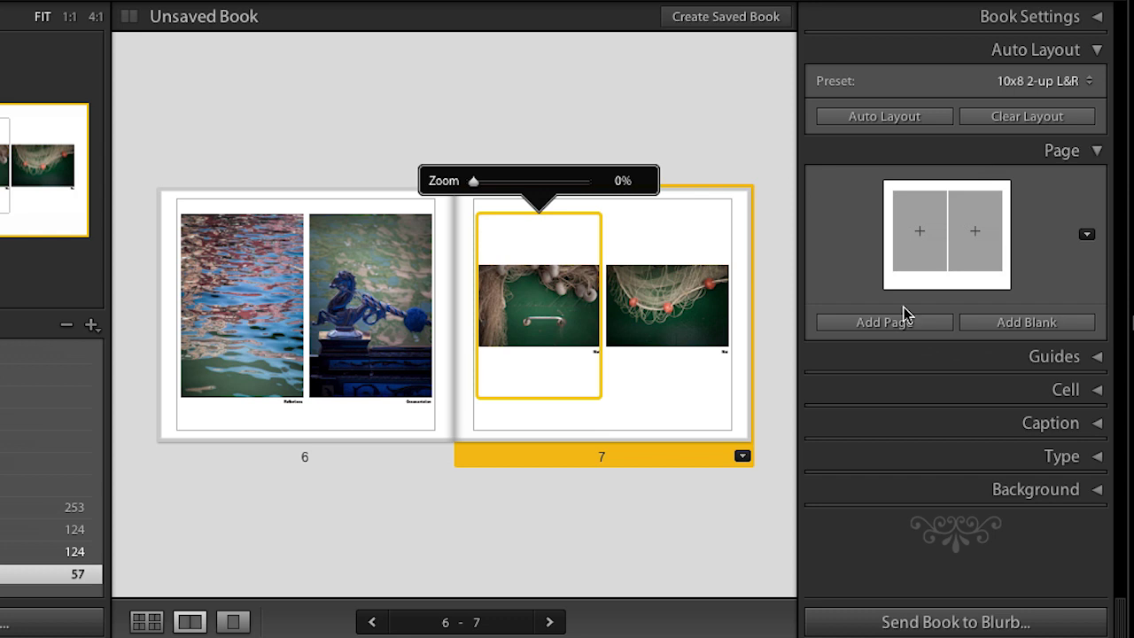
pyautogui.click(743, 457)
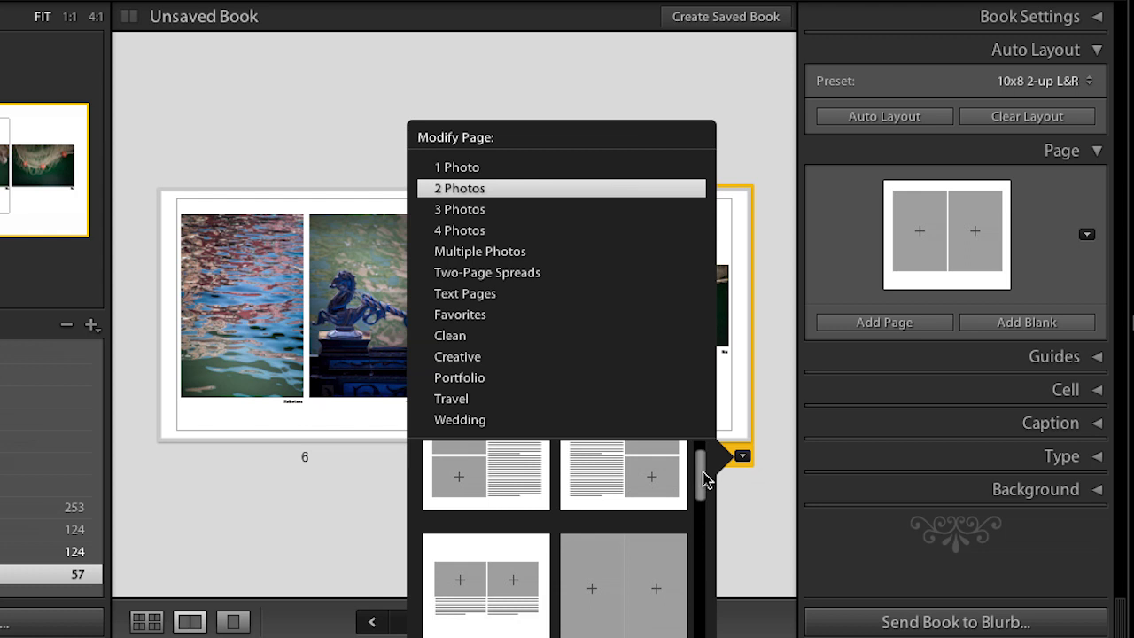
pyautogui.moveTo(703, 471); pyautogui.dragTo(700, 499)
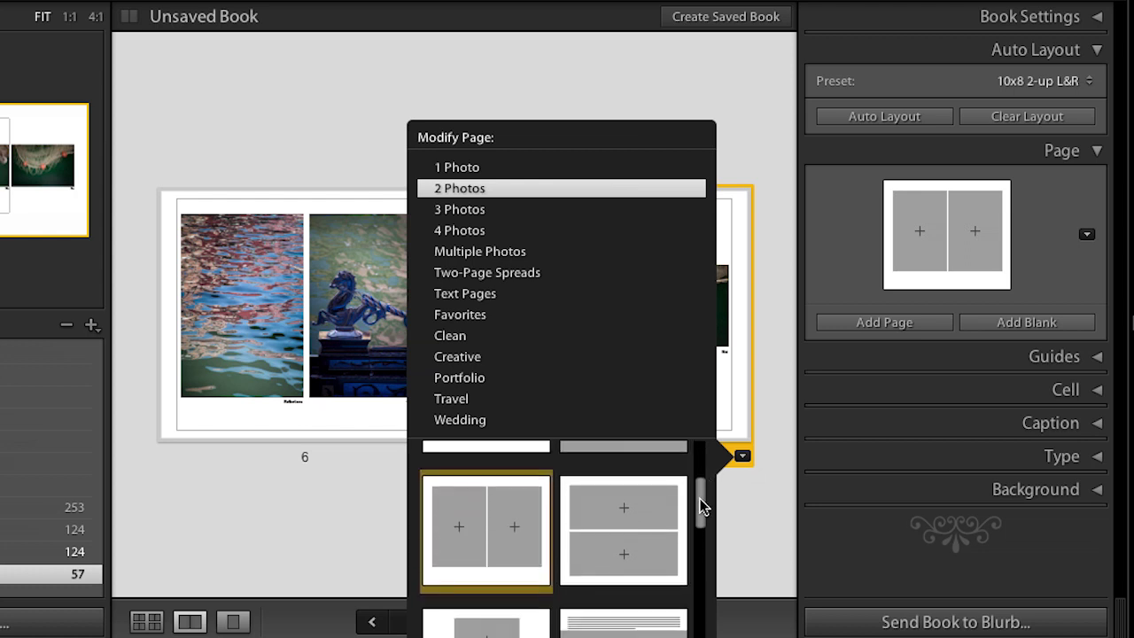
pyautogui.click(656, 519)
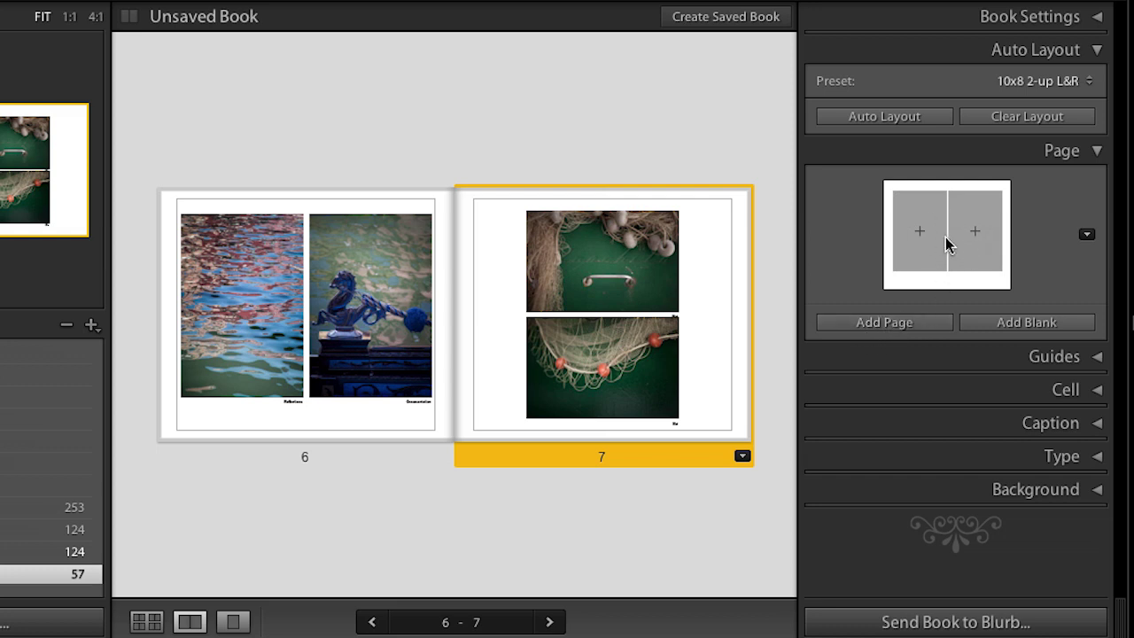
pyautogui.click(778, 510)
# Try adding a single-photo page, then undo it and view the 30-page grid.
pyautogui.click(1087, 235)
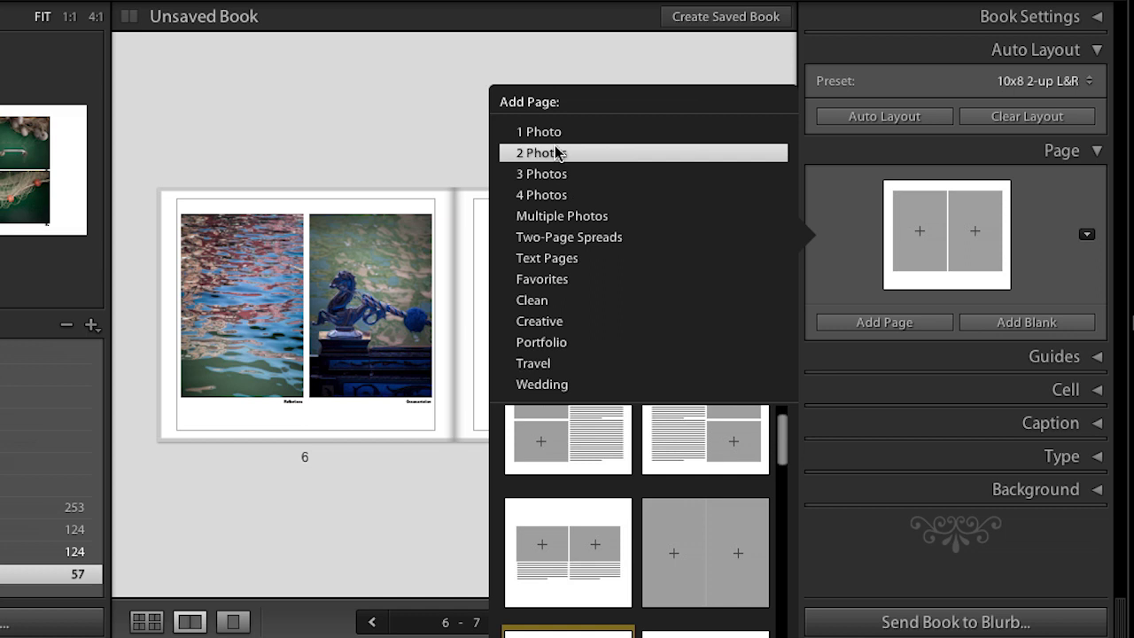
pyautogui.click(553, 135)
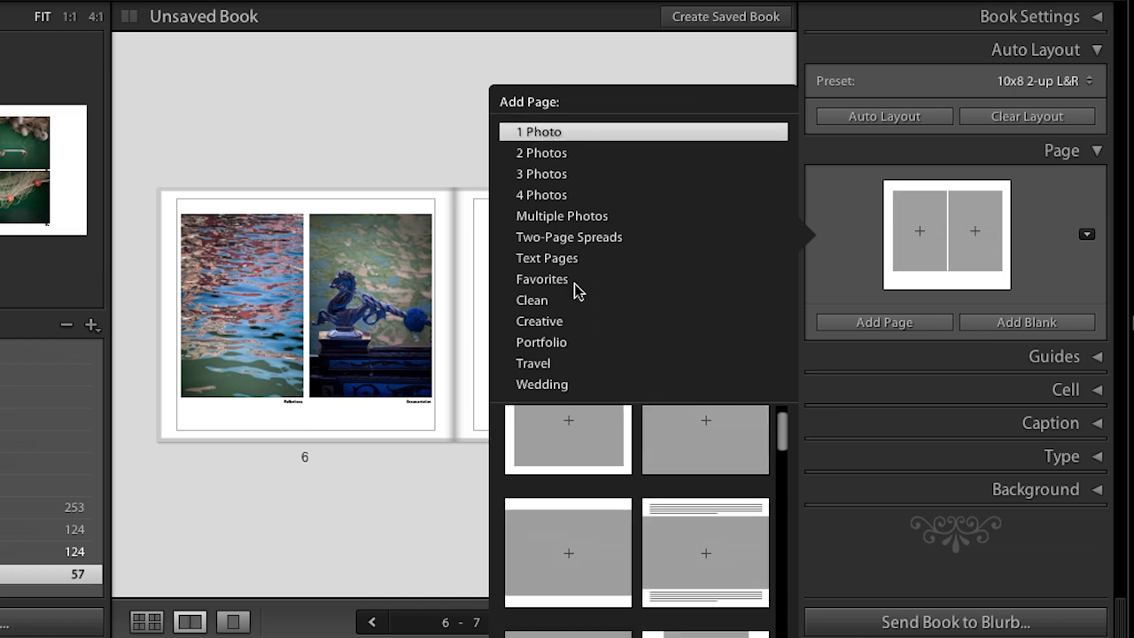
pyautogui.click(600, 432)
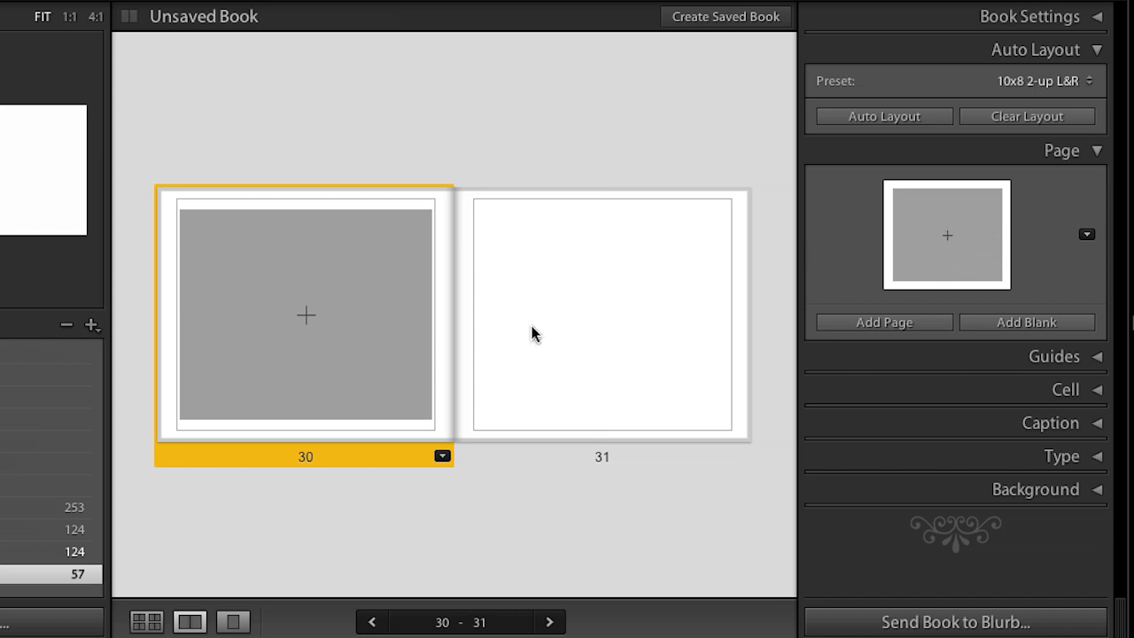
pyautogui.click(395, 364)
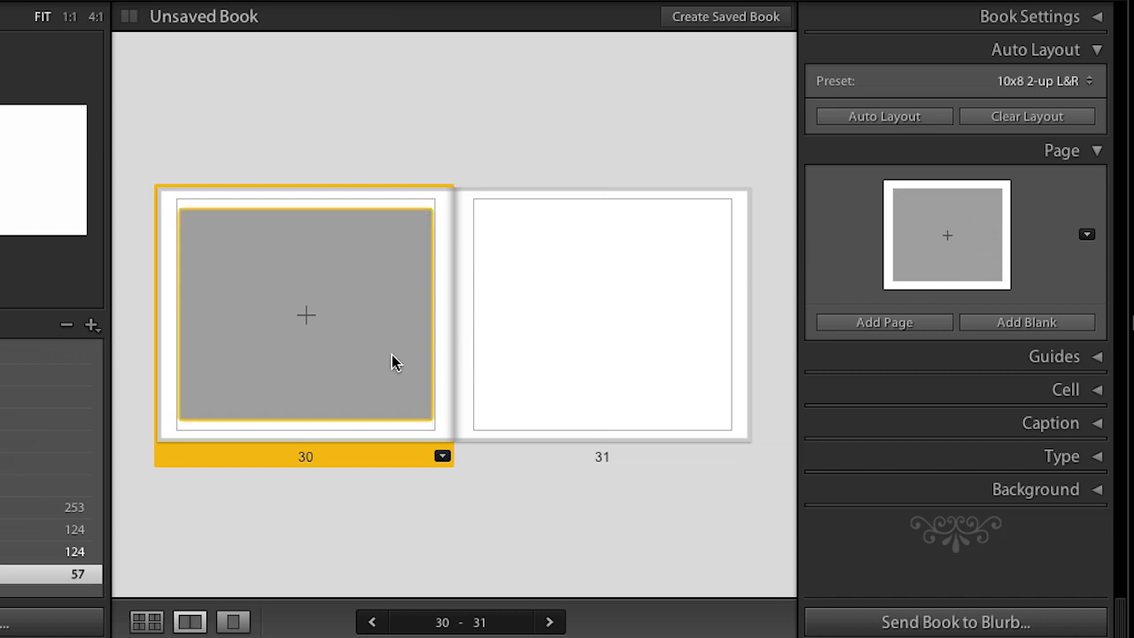
pyautogui.hotkey('ctrl', 'e')
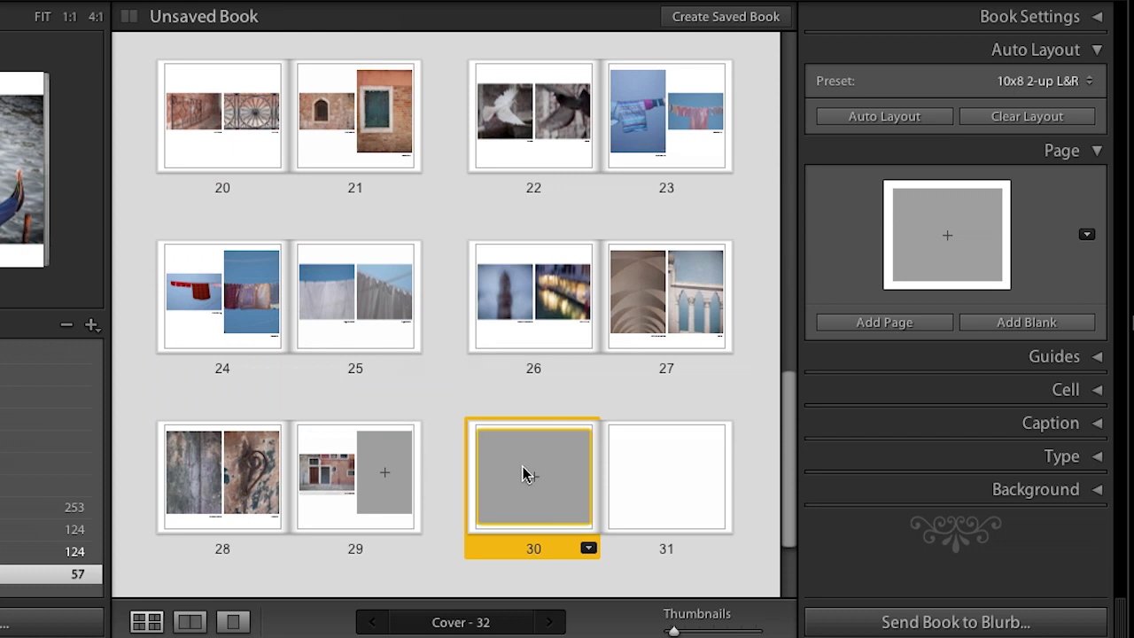
pyautogui.hotkey('ctrl', 'z')
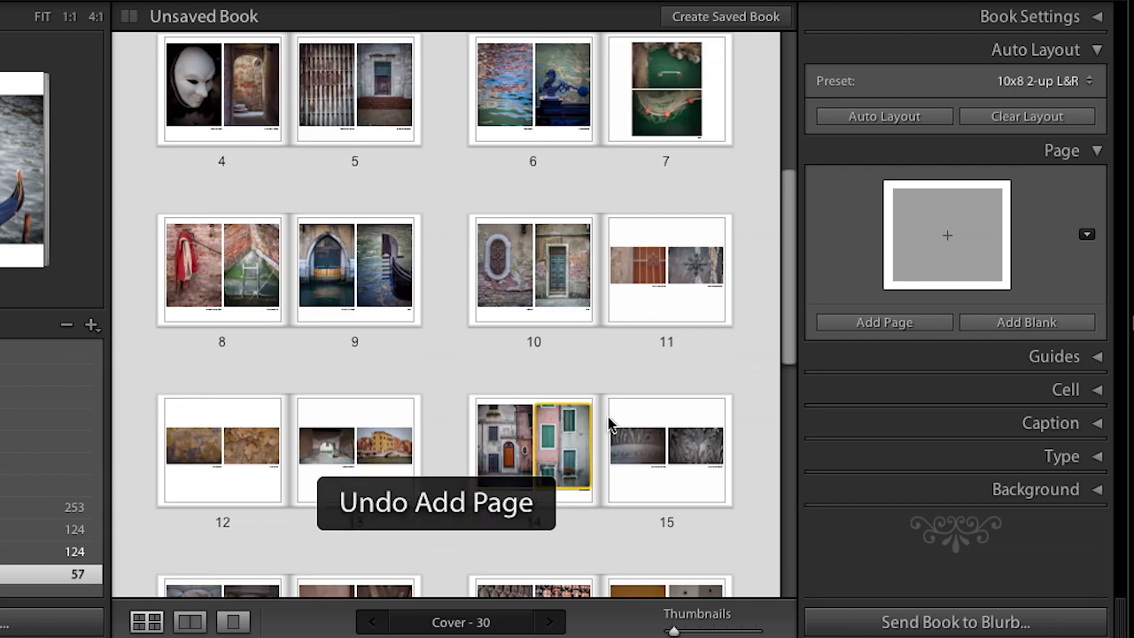
# Add blank pages after page 7 and put the fishing-net photo on page 8 in a bordered single-photo layout.
pyautogui.click(717, 161)
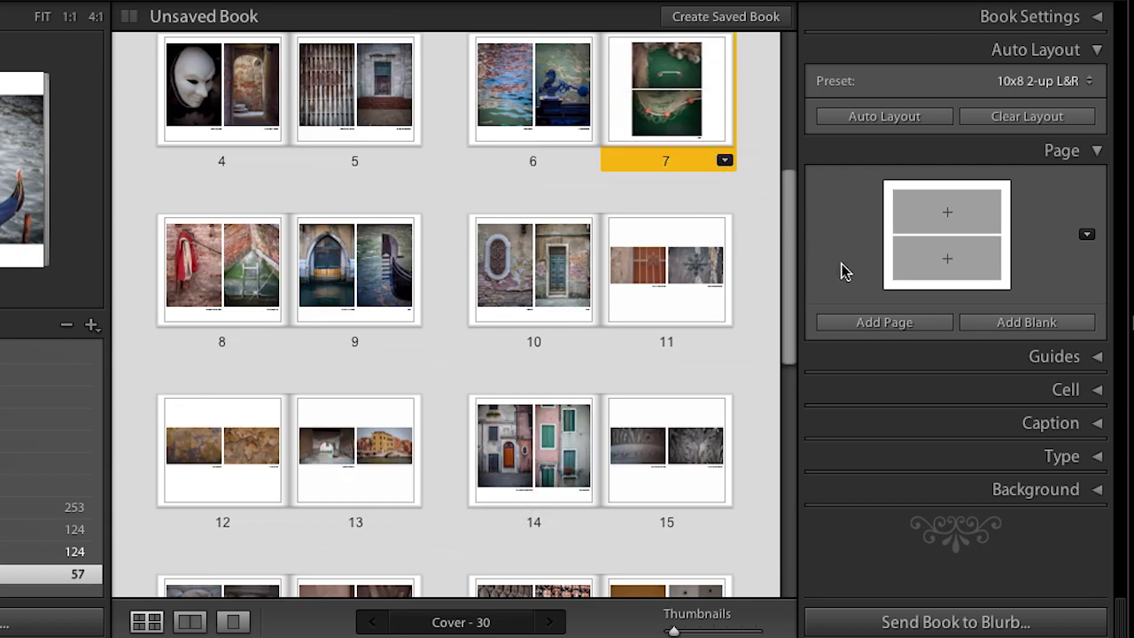
pyautogui.click(1014, 322)
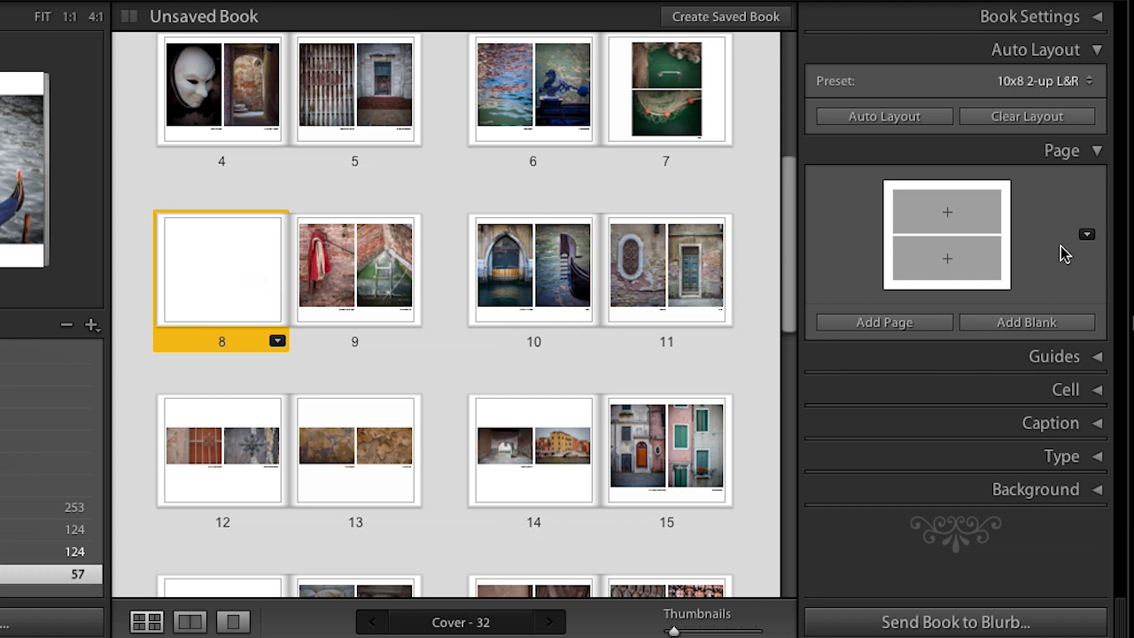
pyautogui.click(675, 129)
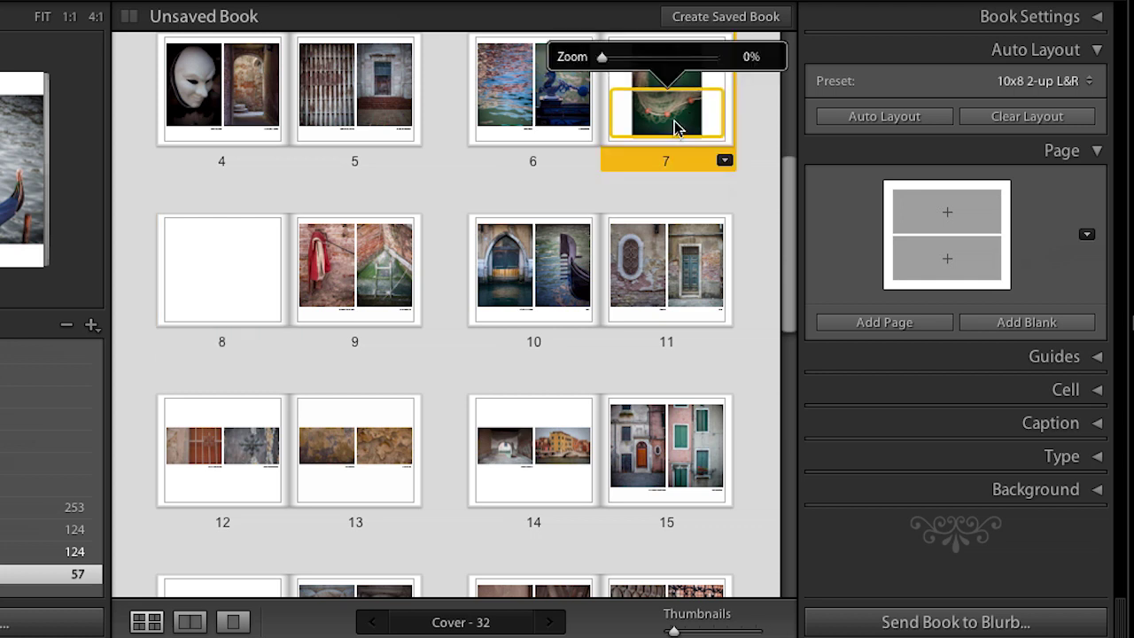
pyautogui.moveTo(673, 122); pyautogui.dragTo(223, 280)
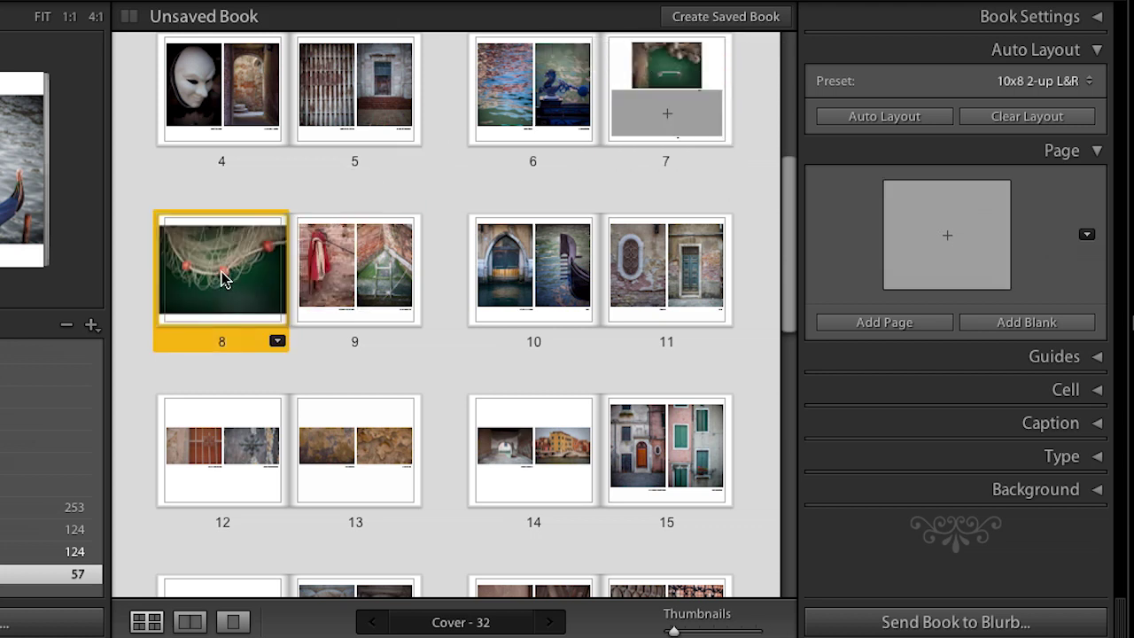
pyautogui.click(277, 343)
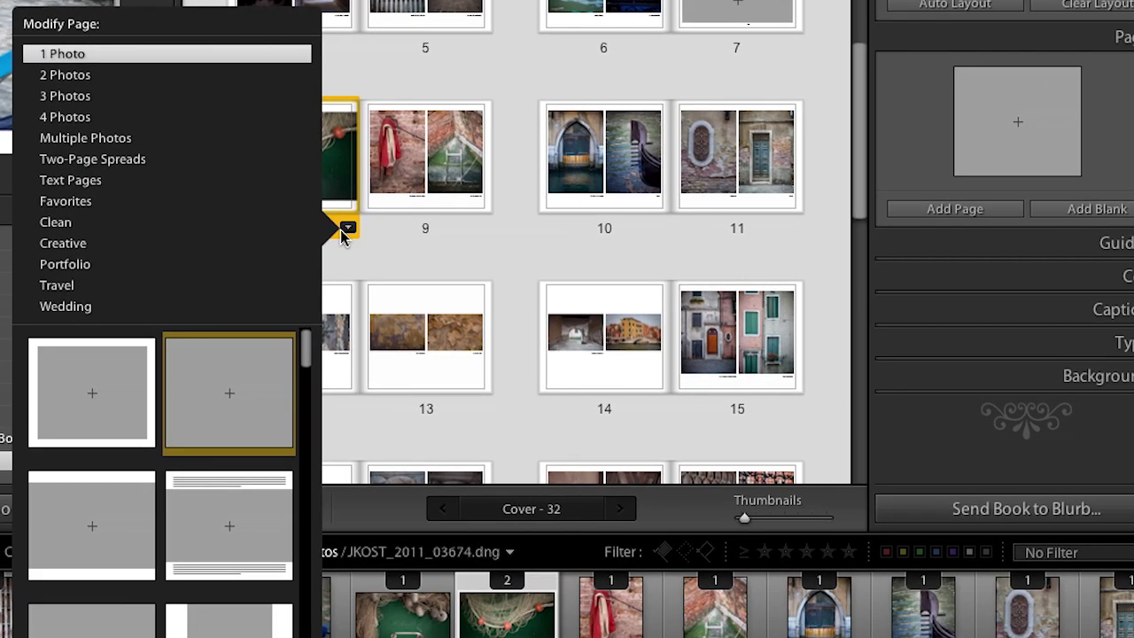
pyautogui.click(126, 405)
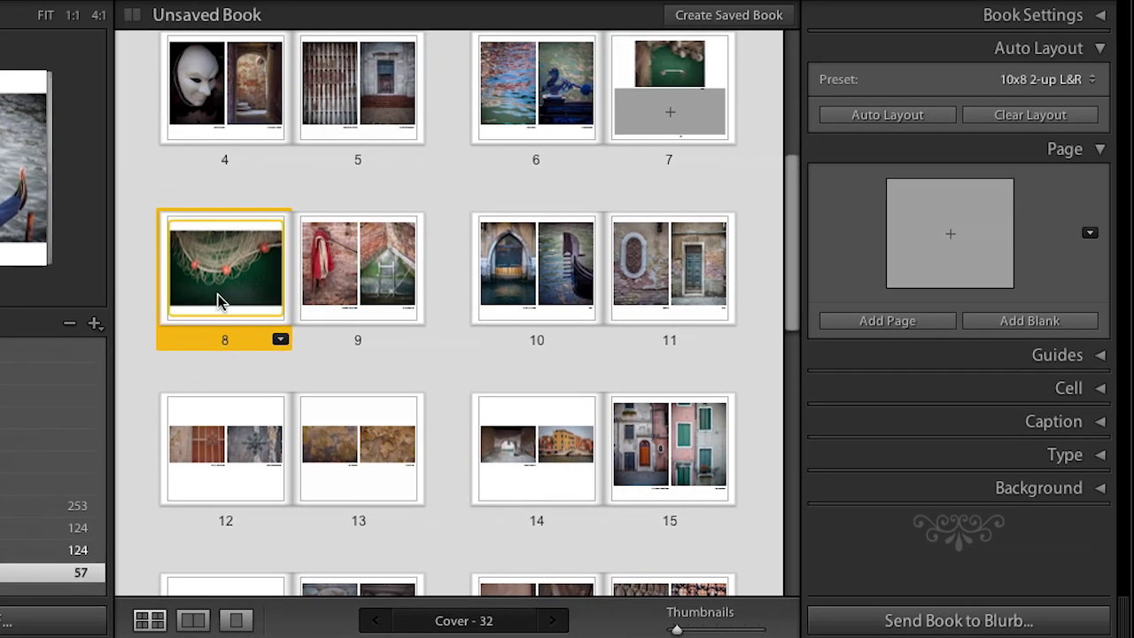
pyautogui.doubleClick(222, 302)
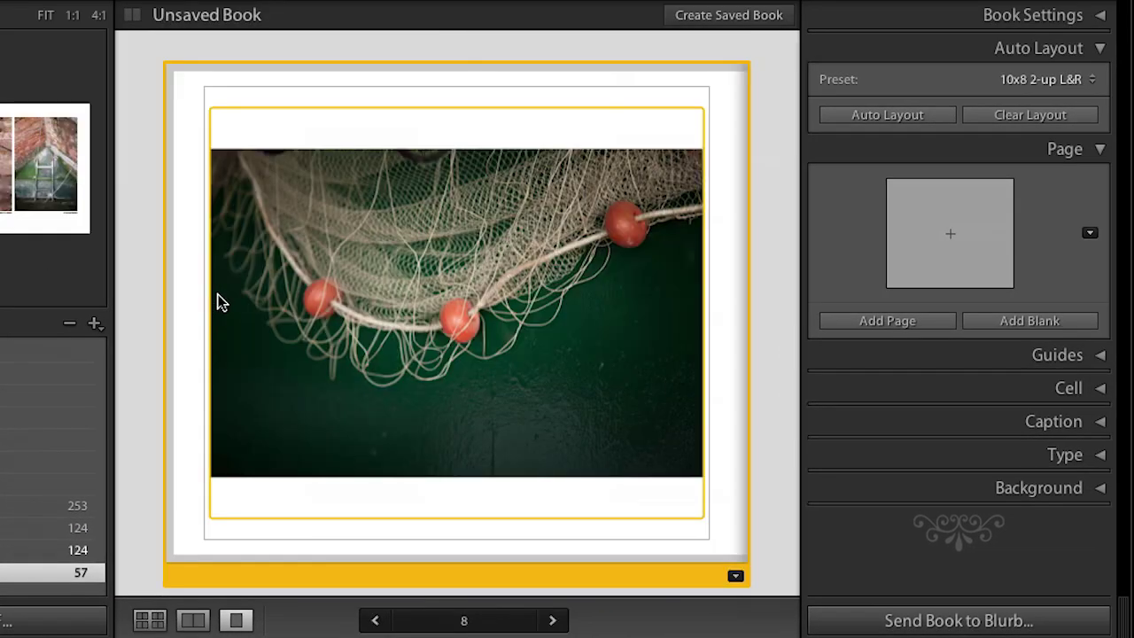
# Zoom the fishing-net photo to fill its page 8 cell, reposition it and enlarge it slightly.
pyautogui.rightClick(371, 272)
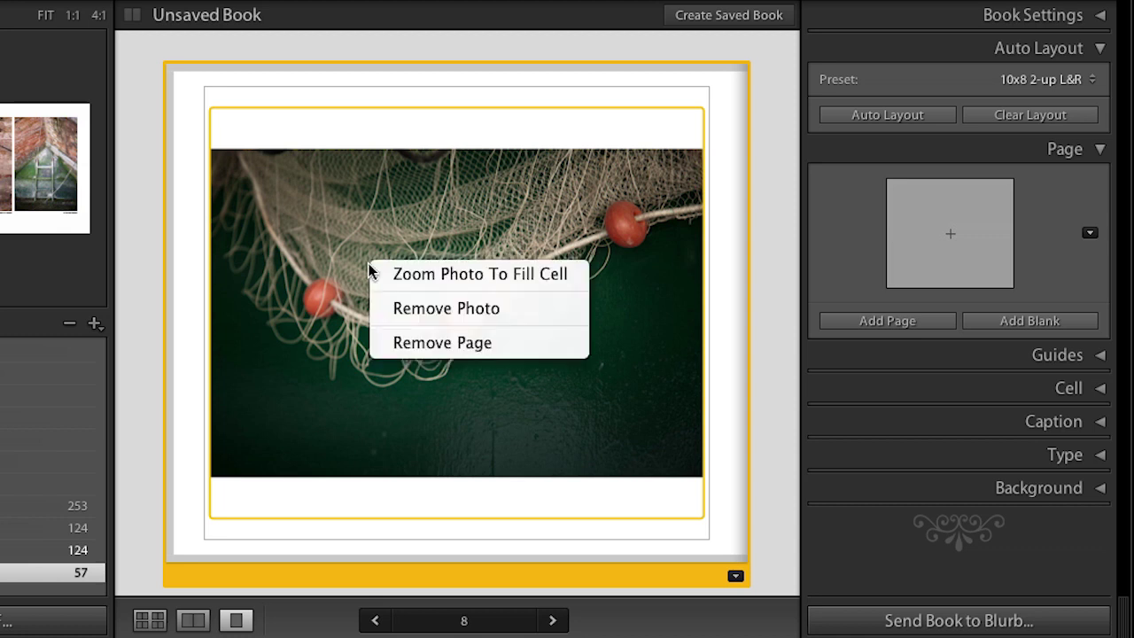
pyautogui.click(453, 277)
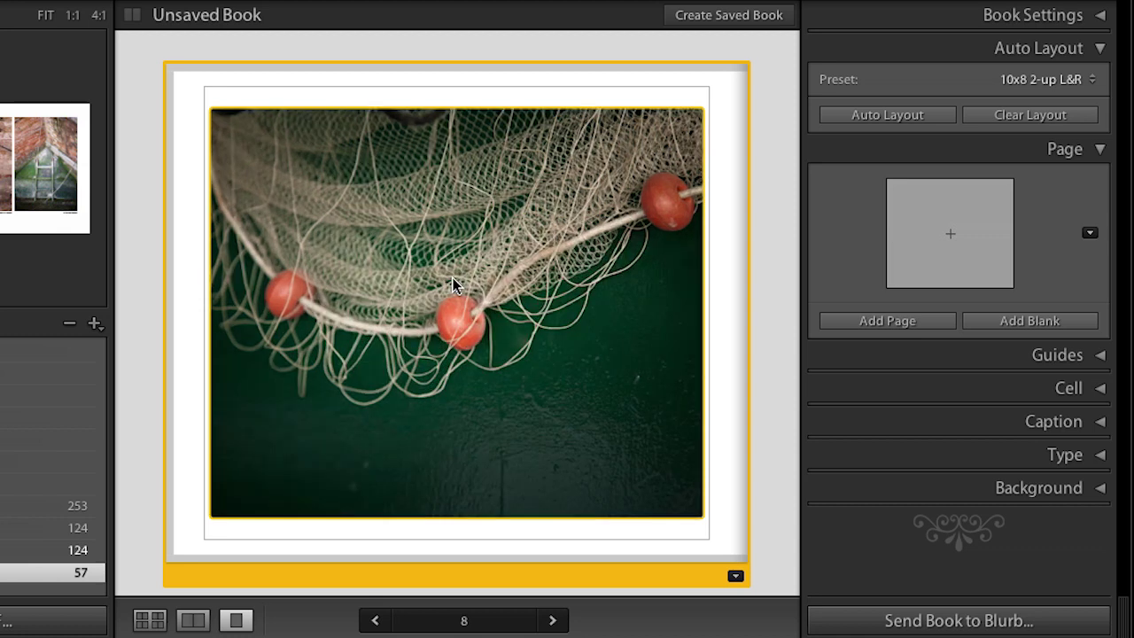
pyautogui.moveTo(476, 275)
pyautogui.mouseDown()
pyautogui.moveTo(425, 271)
pyautogui.moveTo(476, 274)
pyautogui.moveTo(449, 270)
pyautogui.moveTo(466, 268)
pyautogui.mouseUp()
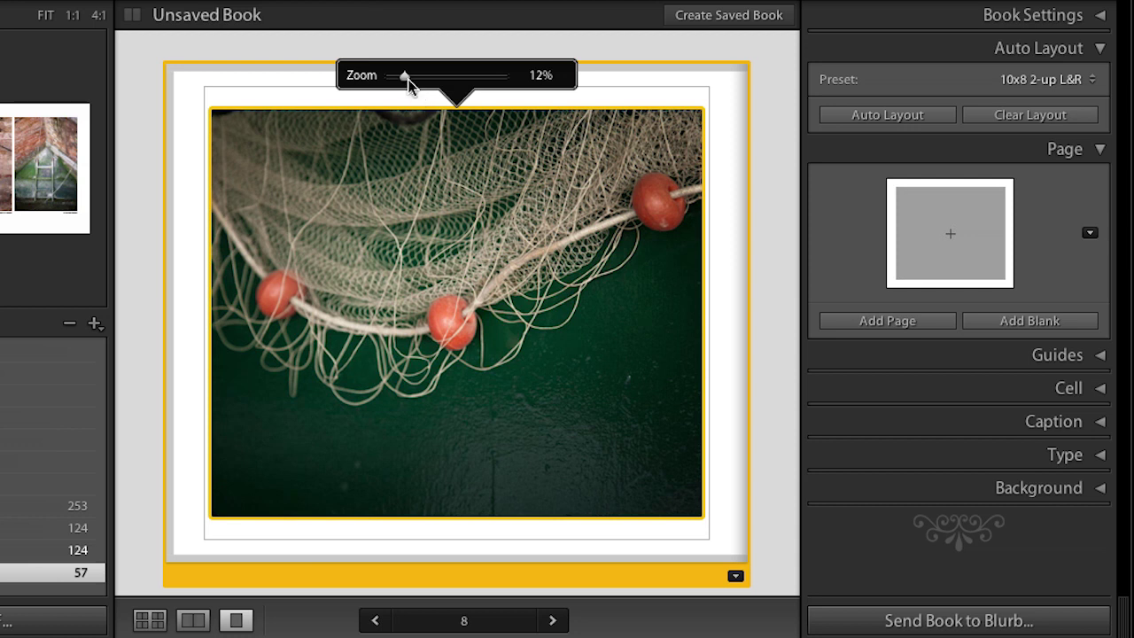
pyautogui.moveTo(406, 77)
pyautogui.mouseDown()
pyautogui.moveTo(419, 80)
pyautogui.moveTo(405, 80)
pyautogui.mouseUp()
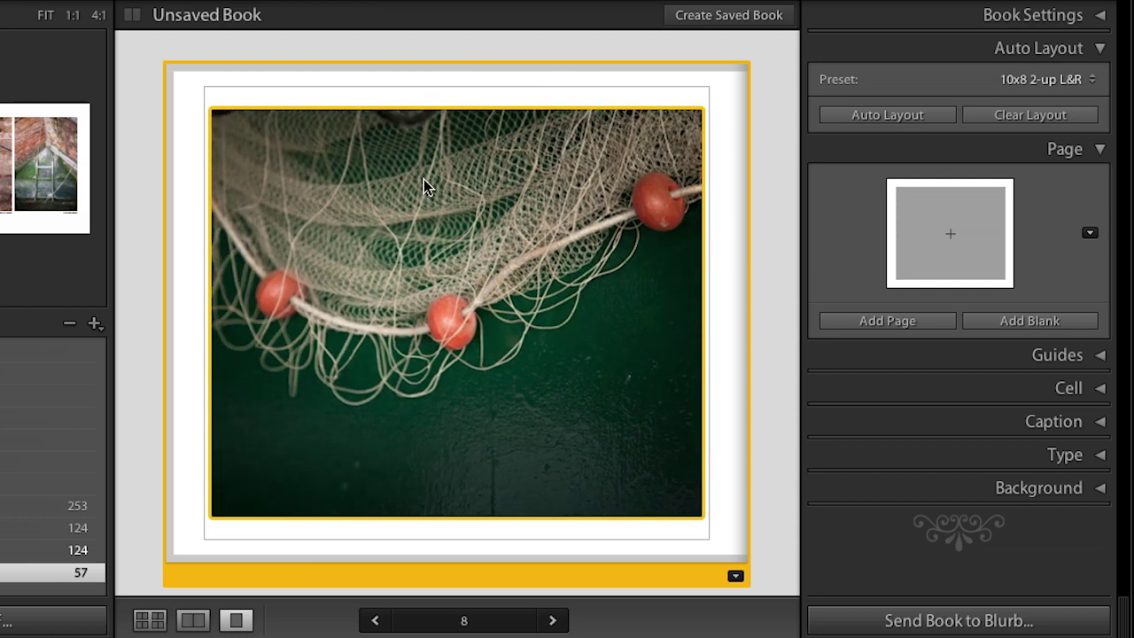
# On page 9, zoom the ladder photo in slightly to 2%.
pyautogui.press('Right')
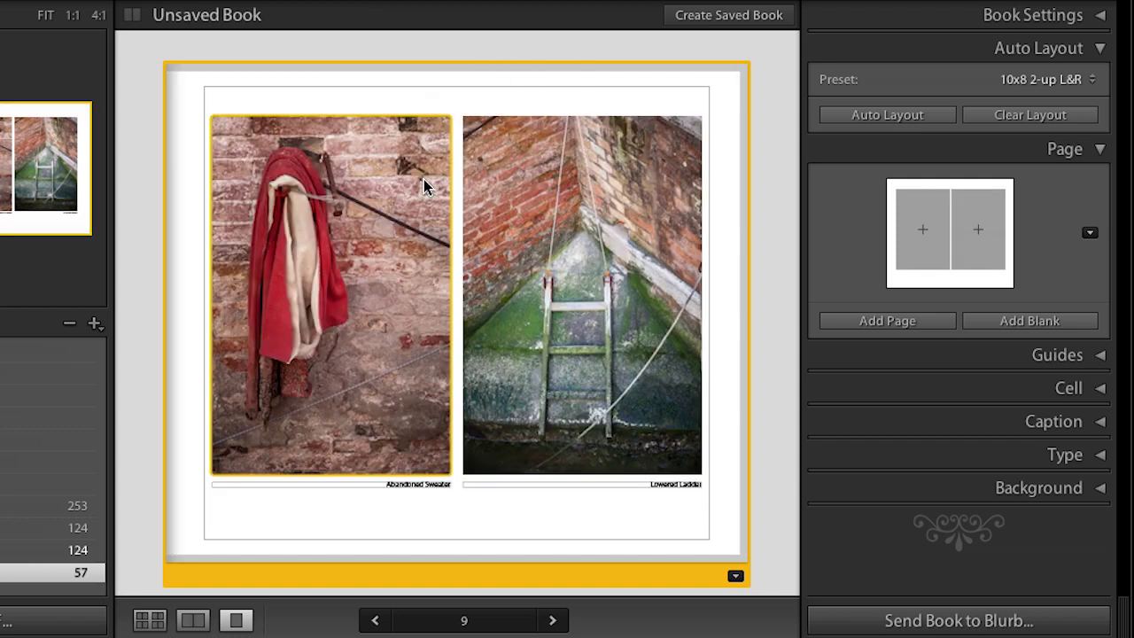
pyautogui.click(370, 187)
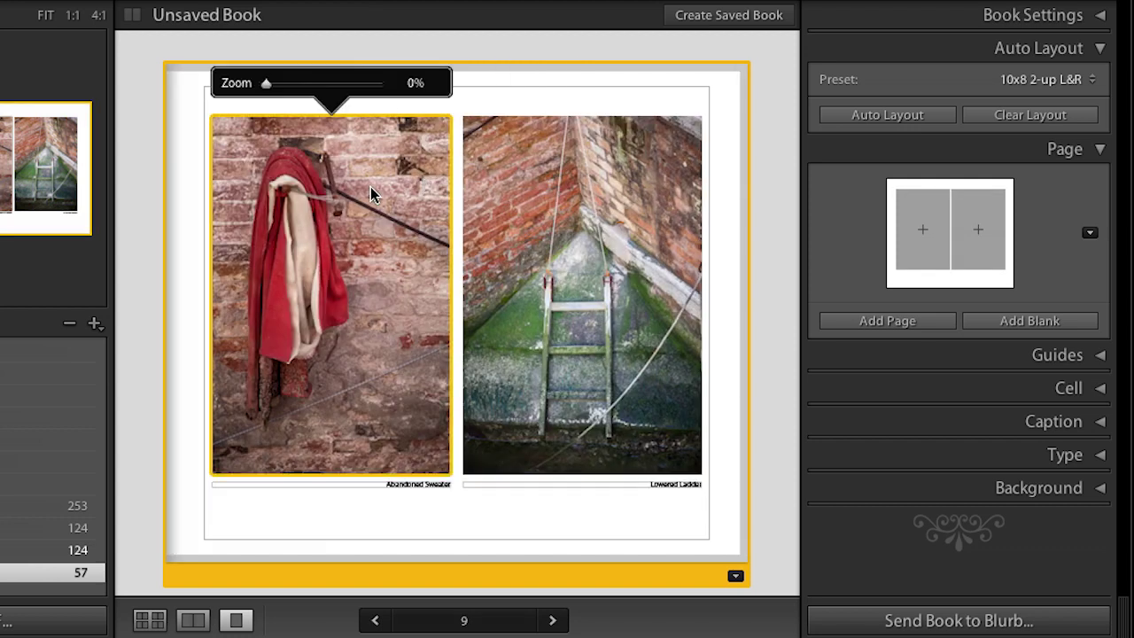
pyautogui.click(534, 219)
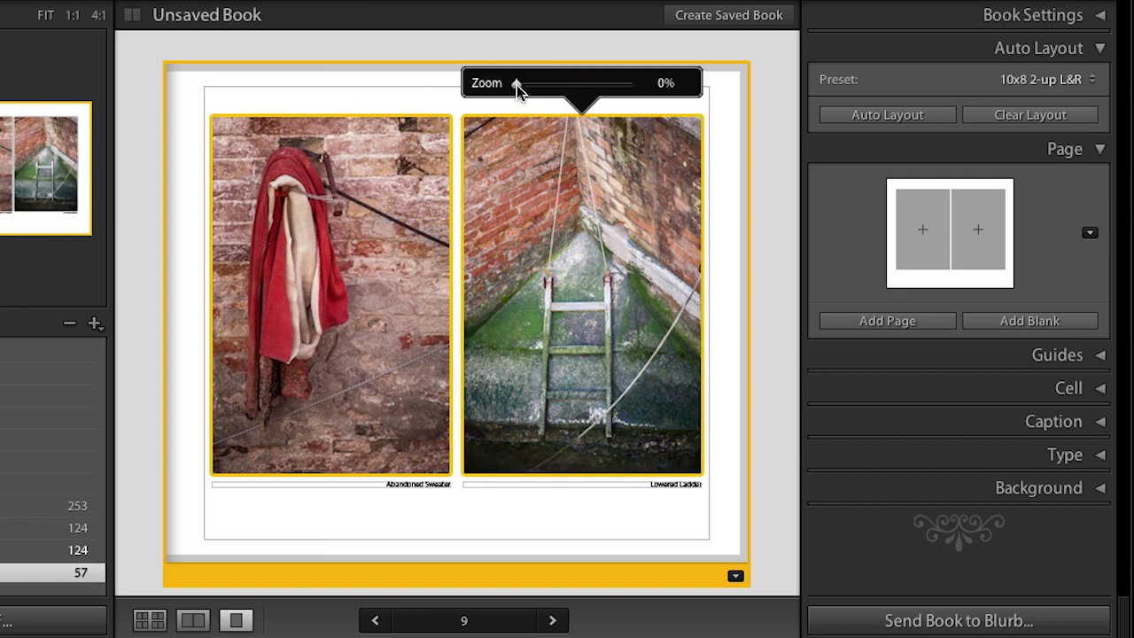
pyautogui.moveTo(516, 85); pyautogui.dragTo(519, 85)
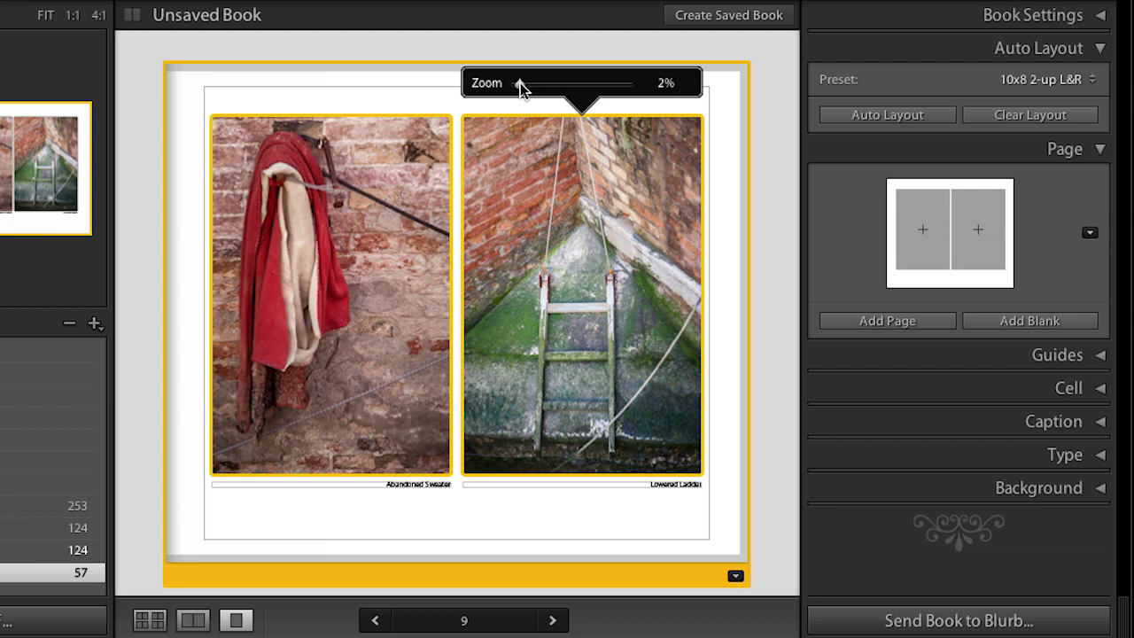
pyautogui.click(424, 486)
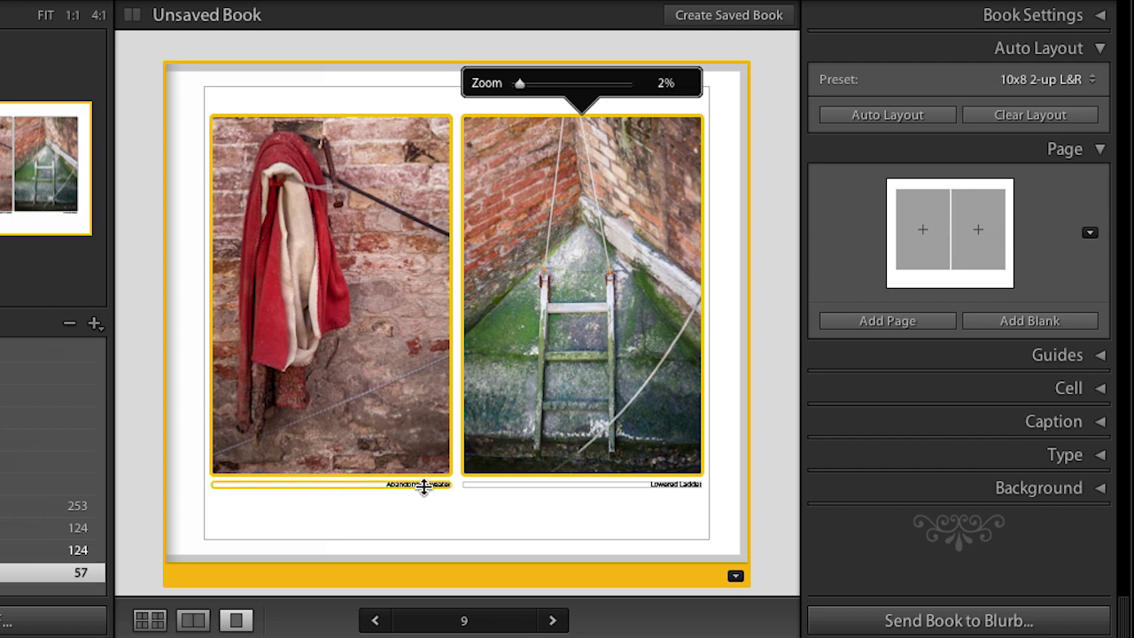
# Show the Caption panel for the Lowered Ladder caption, then return to the page grid at the covers.
pyautogui.click(618, 485)
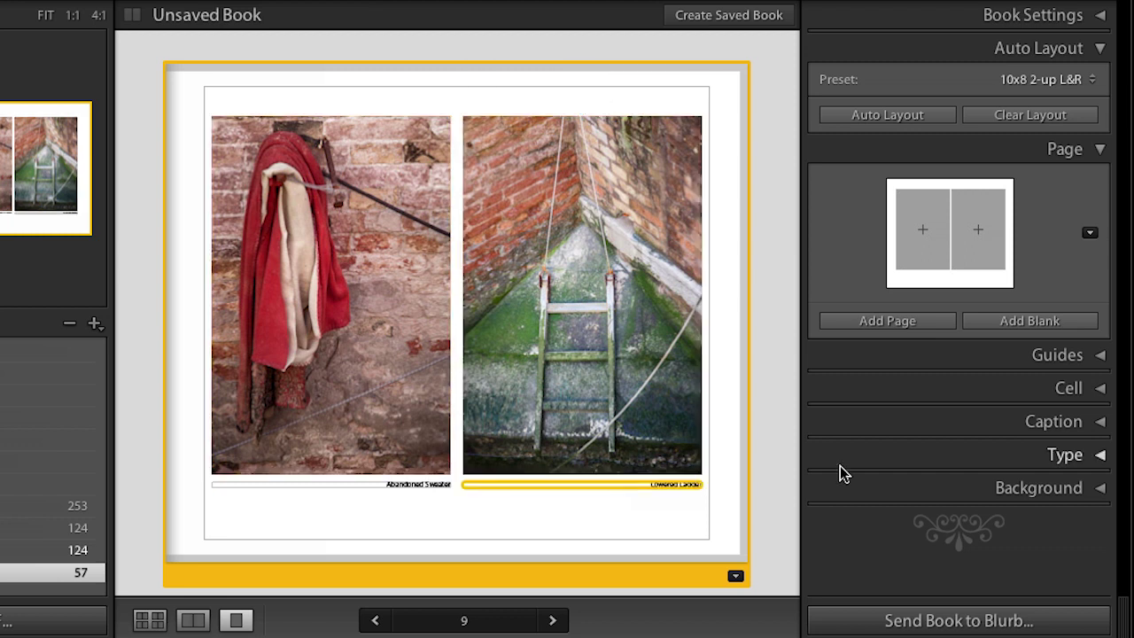
pyautogui.click(1101, 422)
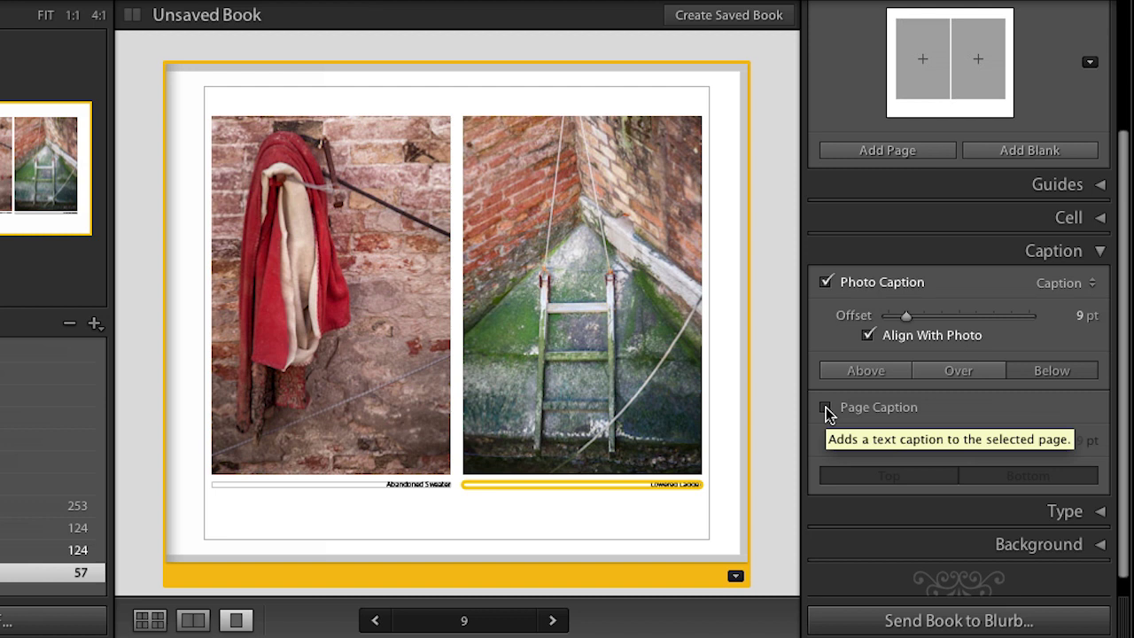
pyautogui.hotkey('ctrl', 'e')
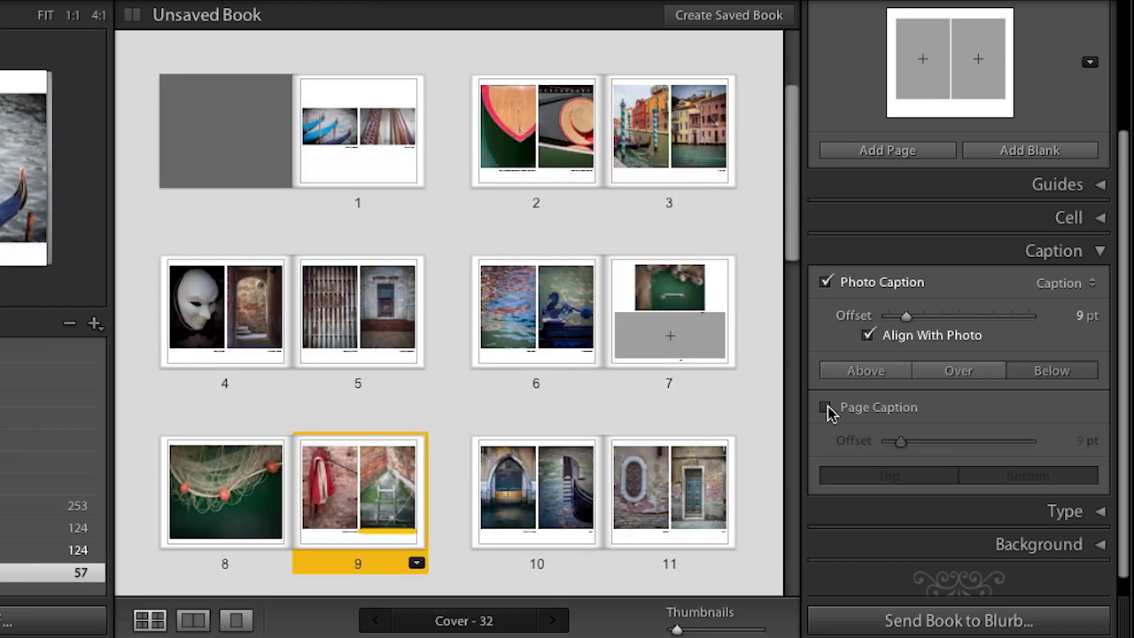
pyautogui.moveTo(793, 193); pyautogui.dragTo(792, 122)
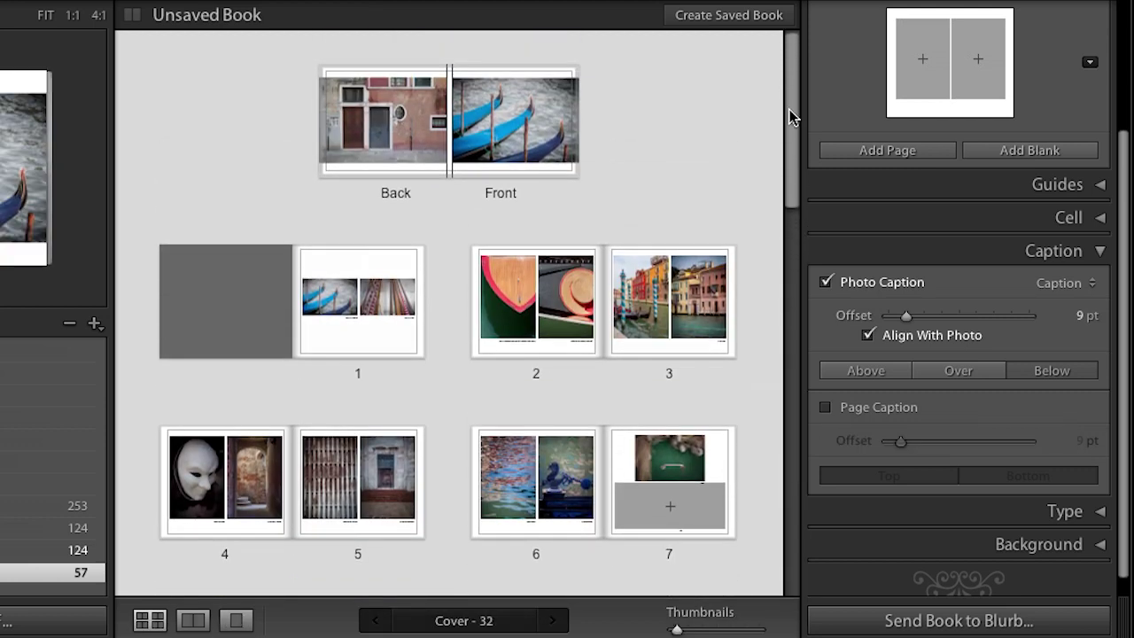
# Create a saved book named 'Venice 2' inside the Italy collection.
pyautogui.click(749, 24)
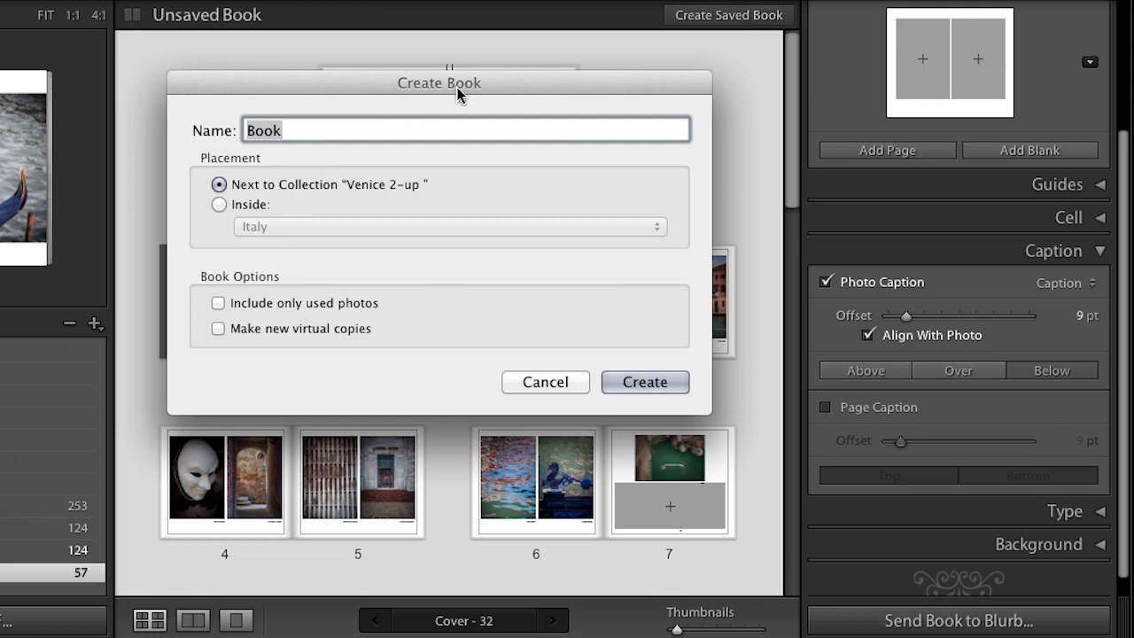
pyautogui.click(347, 131)
pyautogui.press('BackSpace')
pyautogui.press('BackSpace')
pyautogui.press('BackSpace')
pyautogui.press('BackSpace')
pyautogui.write('Venice 2')
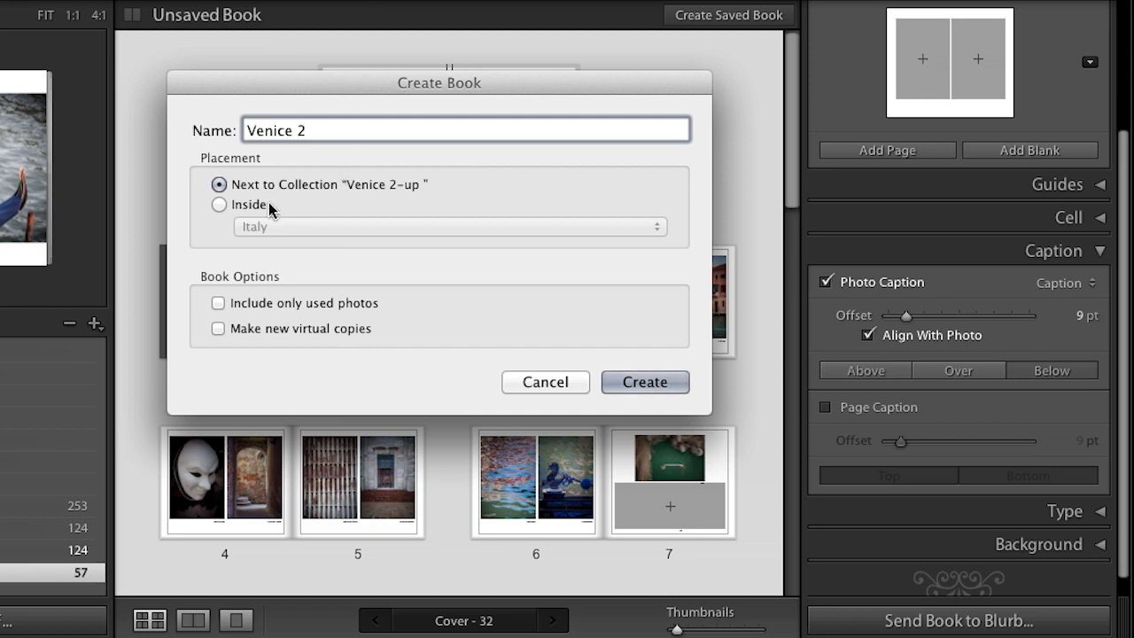
pyautogui.click(222, 205)
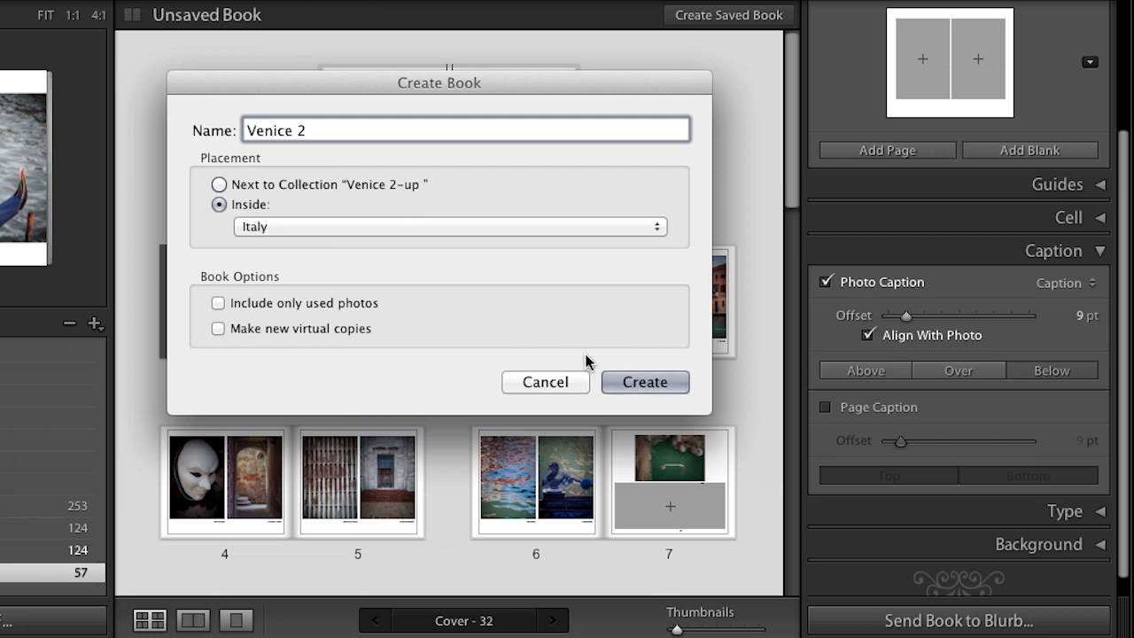
pyautogui.click(644, 382)
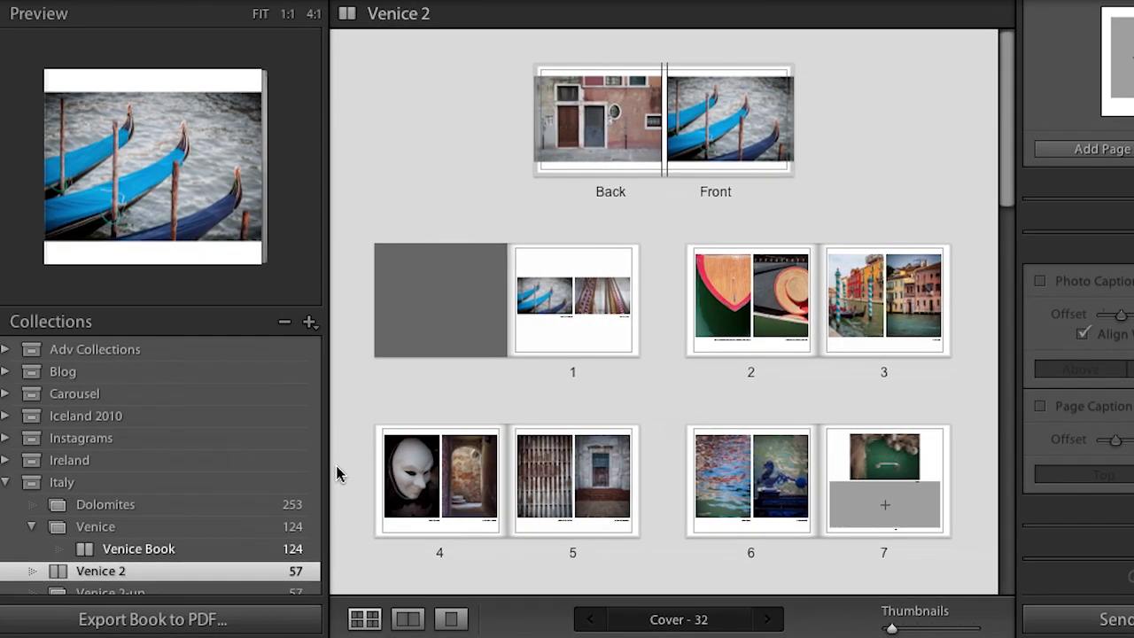
pyautogui.scroll(-3, 304, 499)
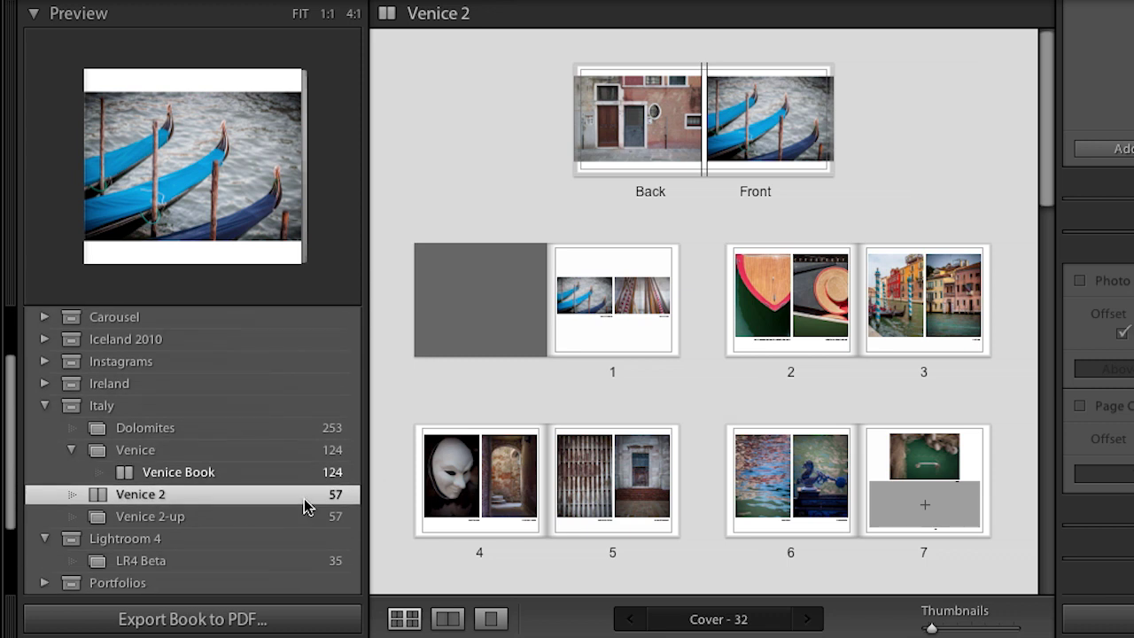